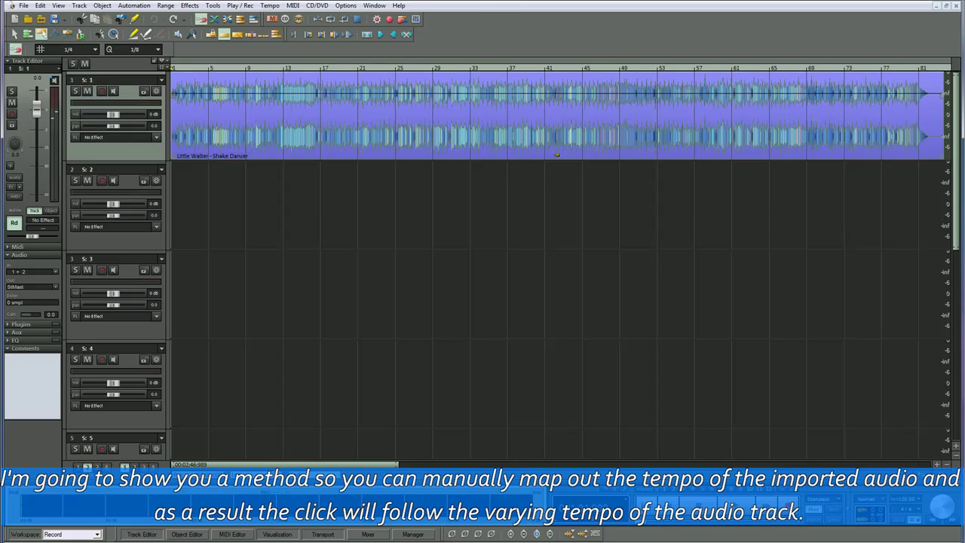
- Maximize track 1 so the stereo mix's waveform fills the arrangement window vertically
key(ctrl+Down)
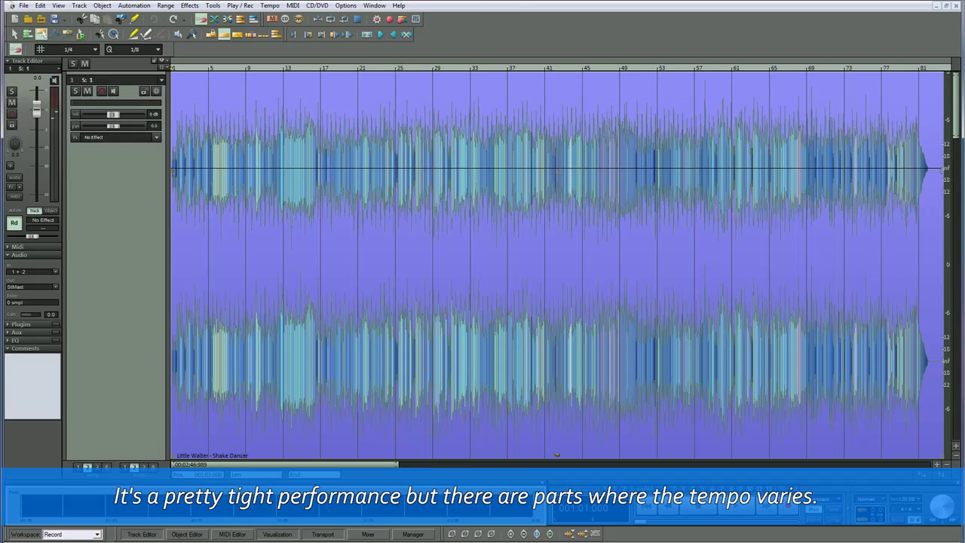
key(space)
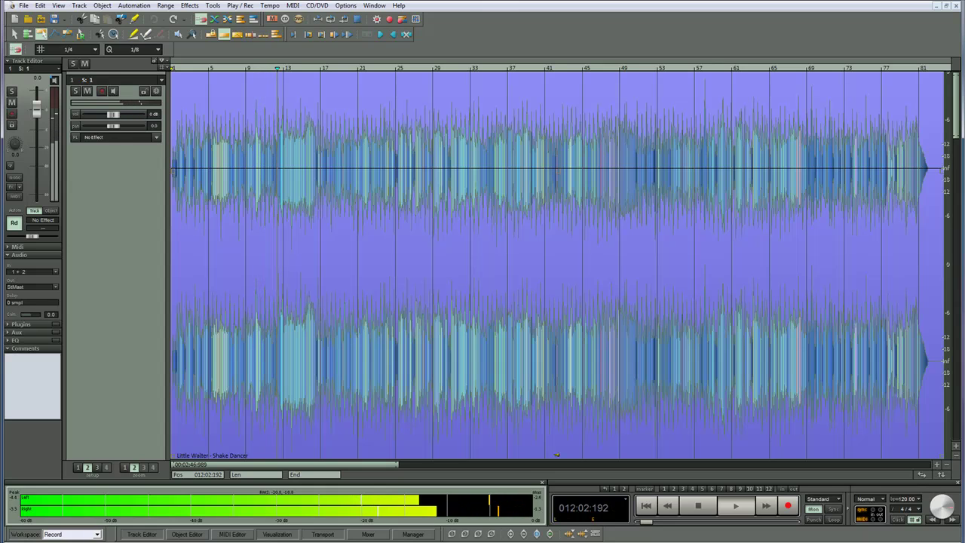
key(space)
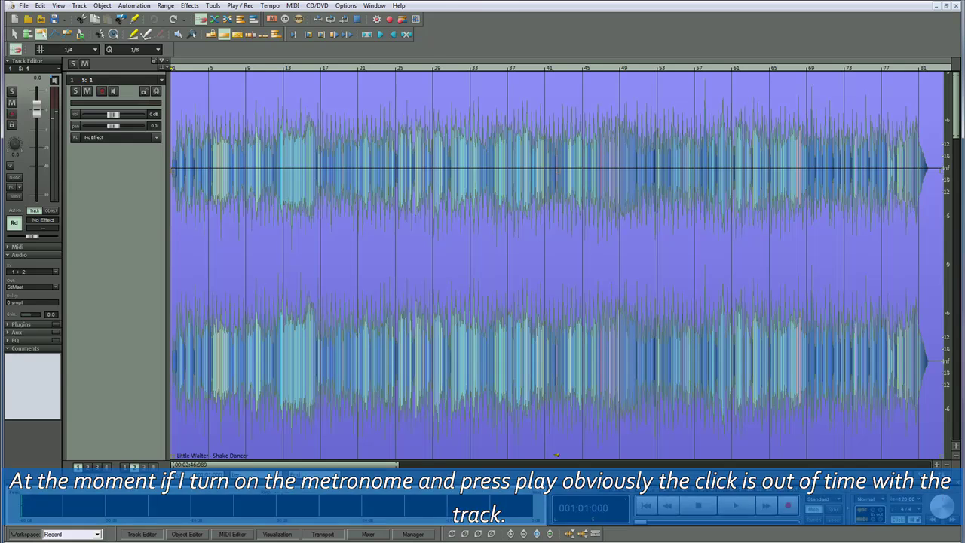
key(space)
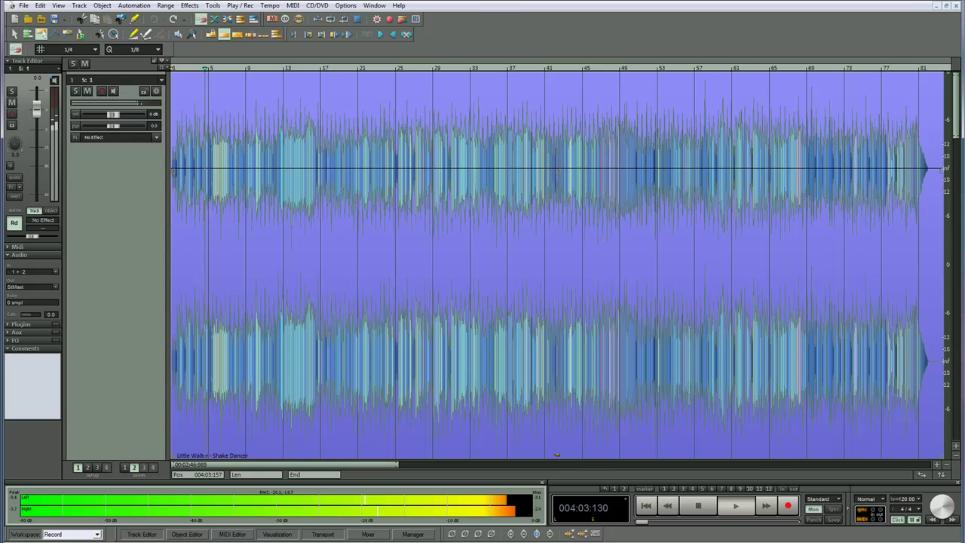
key(space)
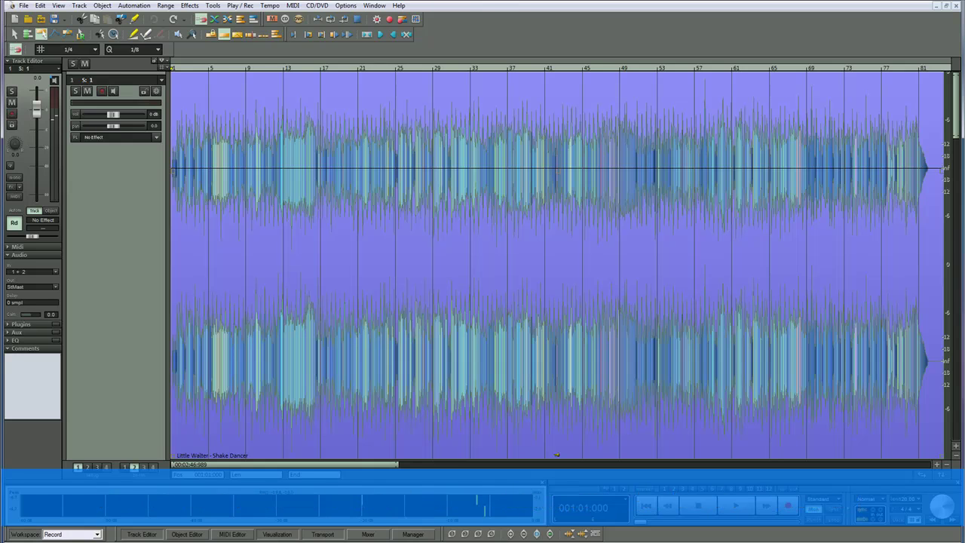
- Zoom in and audition the song's opening, trying and undoing a move toward bar 2
key(ctrl+Up)
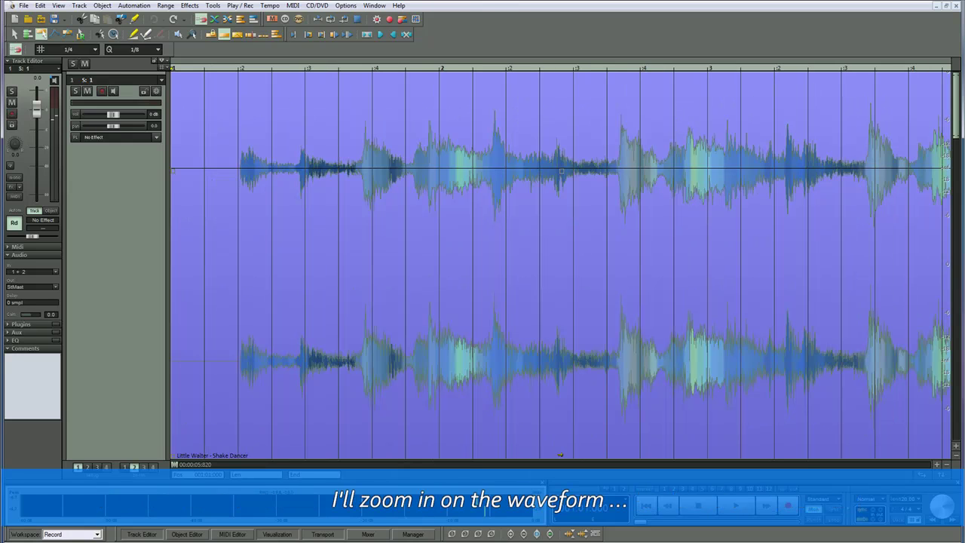
key(space)
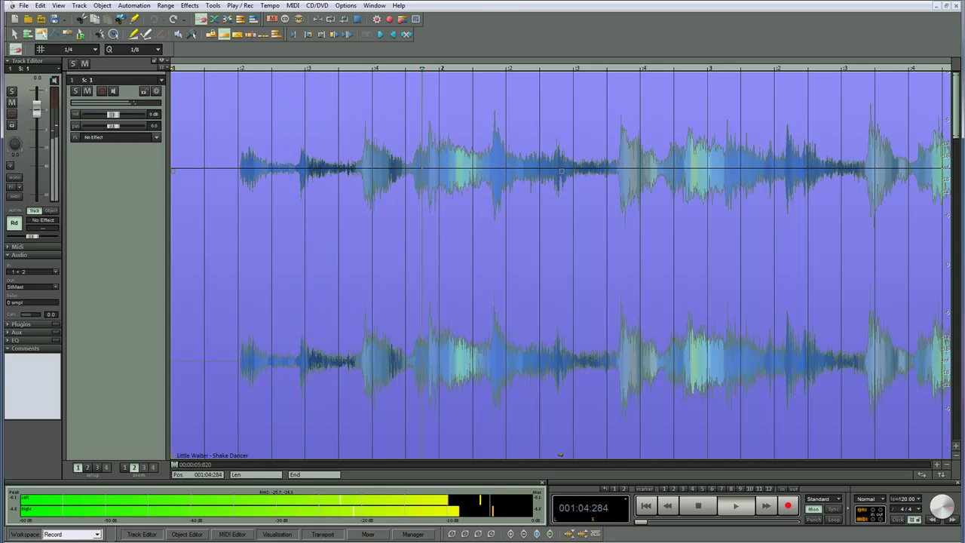
key(space)
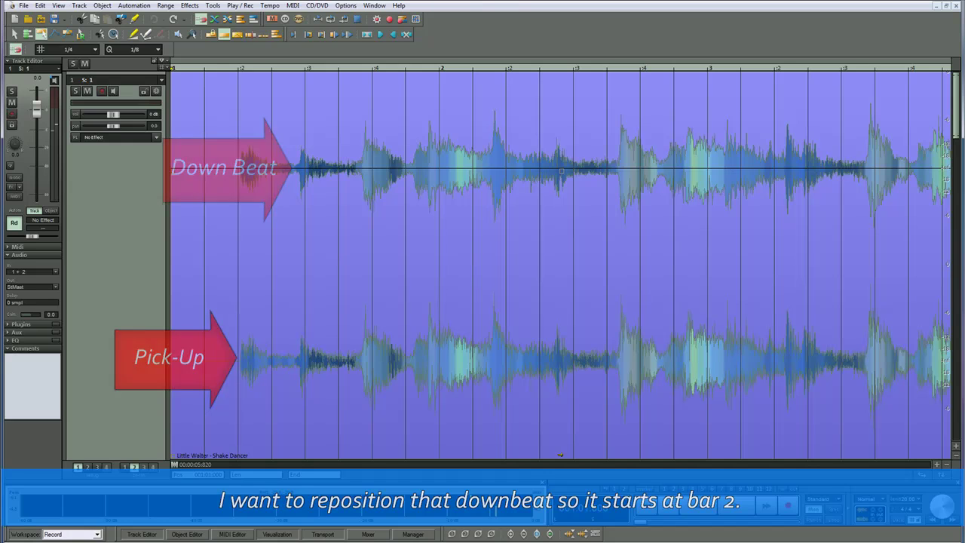
drag(351, 159, 485, 150)
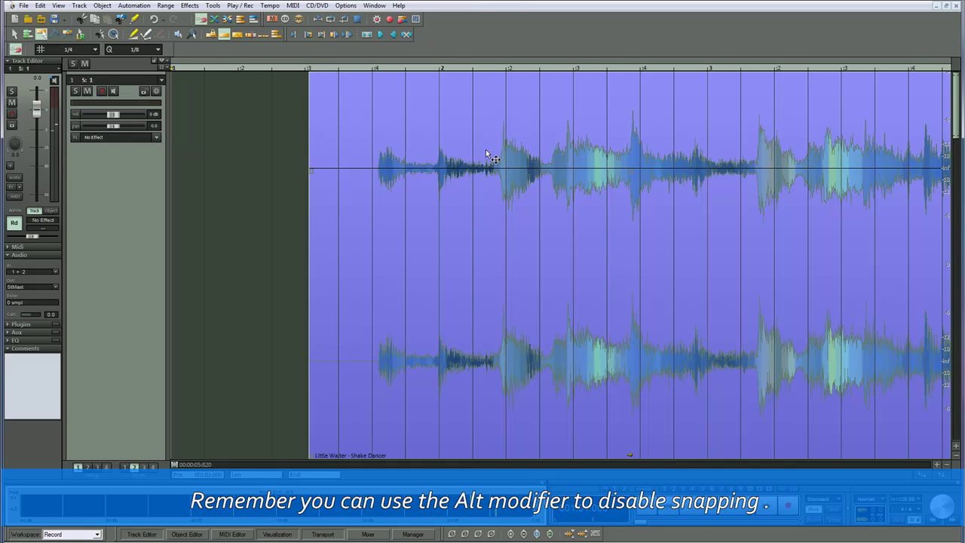
key(ctrl+z)
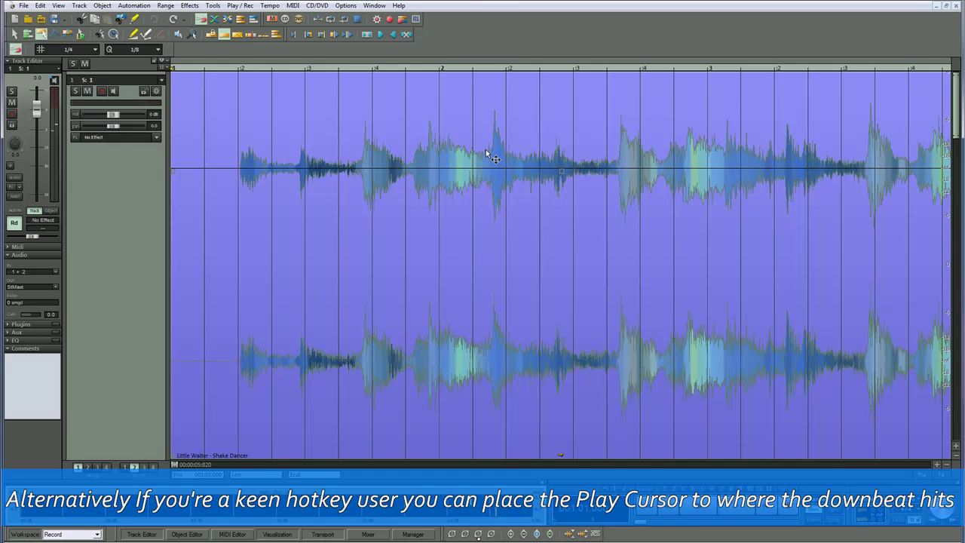
- Set the song's Hot Spot on its first downbeat and snap it to bar 2
click(344, 66)
drag(343, 66, 301, 66)
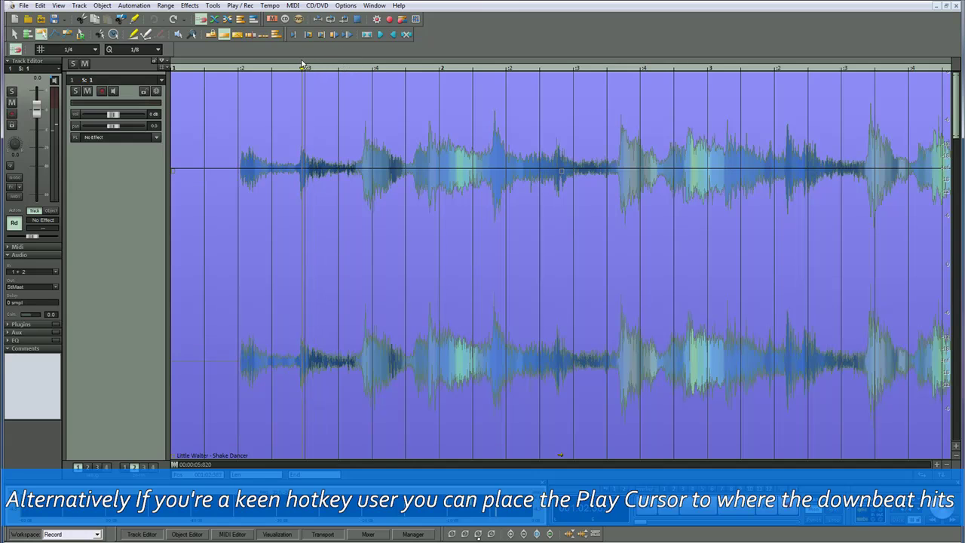
key(shift+h)
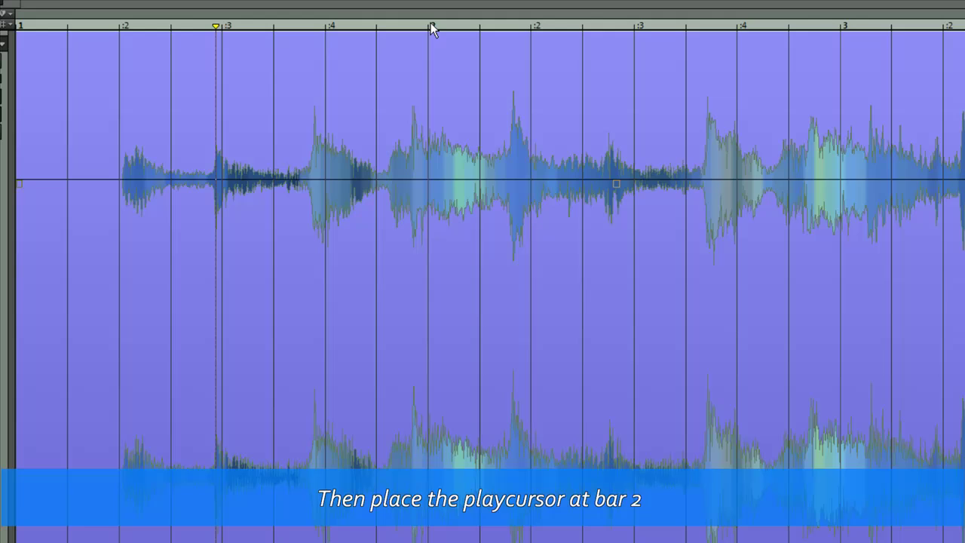
click(430, 26)
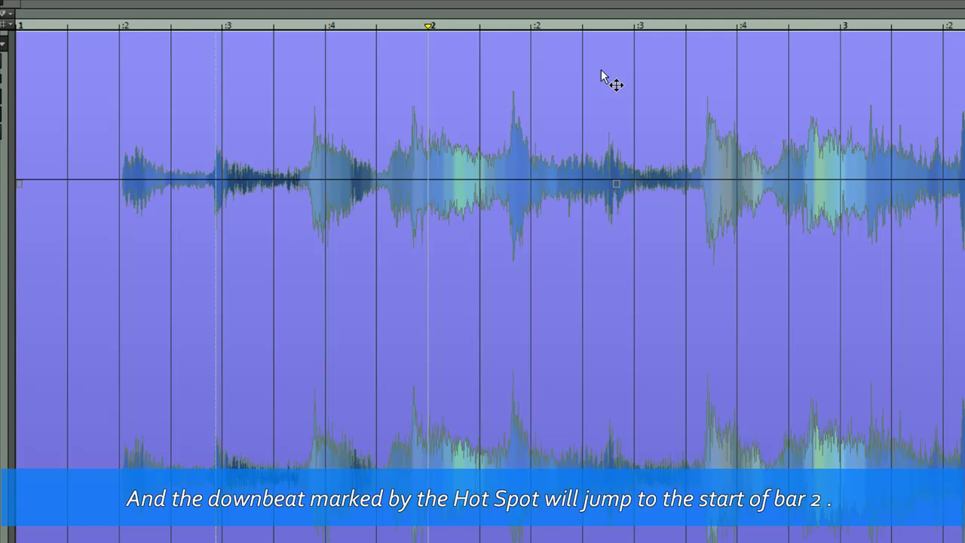
key(h)
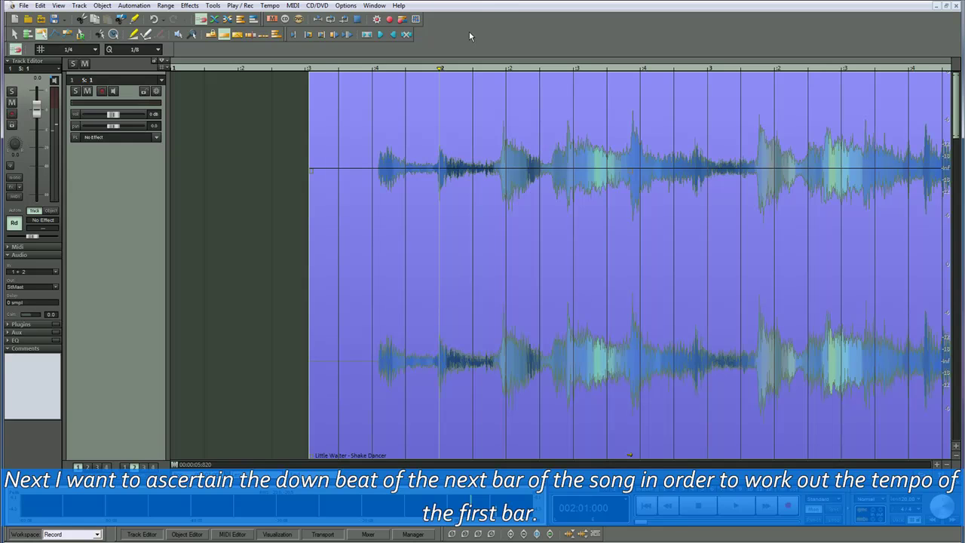
- Play from bar 2, then add a 2:1 bar position marker via the Tempo menu
key(space)
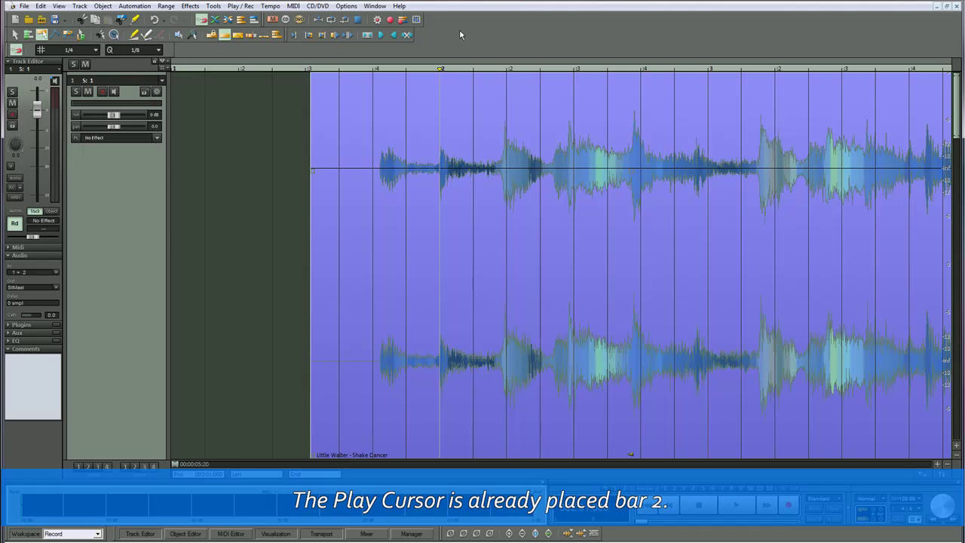
click(271, 7)
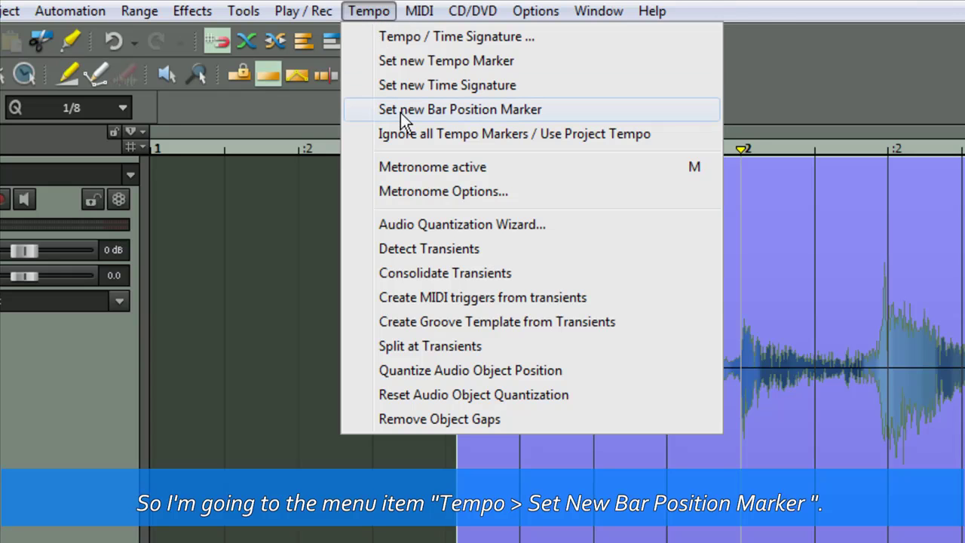
click(400, 110)
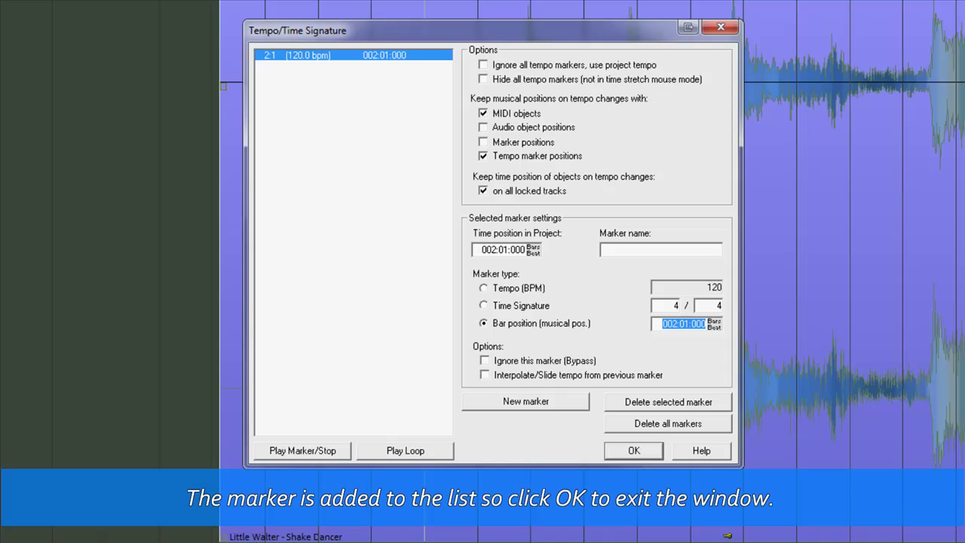
click(627, 451)
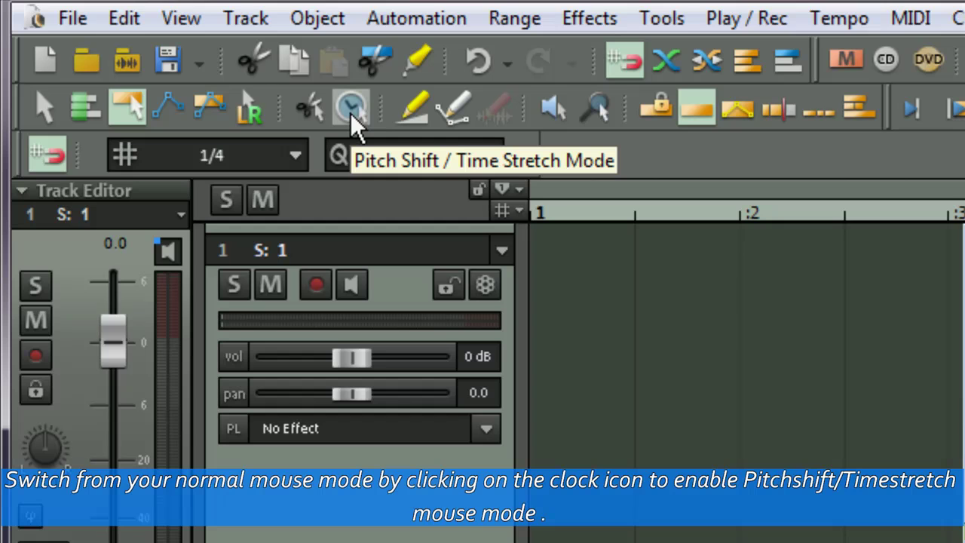
- In Pitch Shift/Time Stretch mode, add a 3:1 marker and drag it onto the next downbeat
click(350, 112)
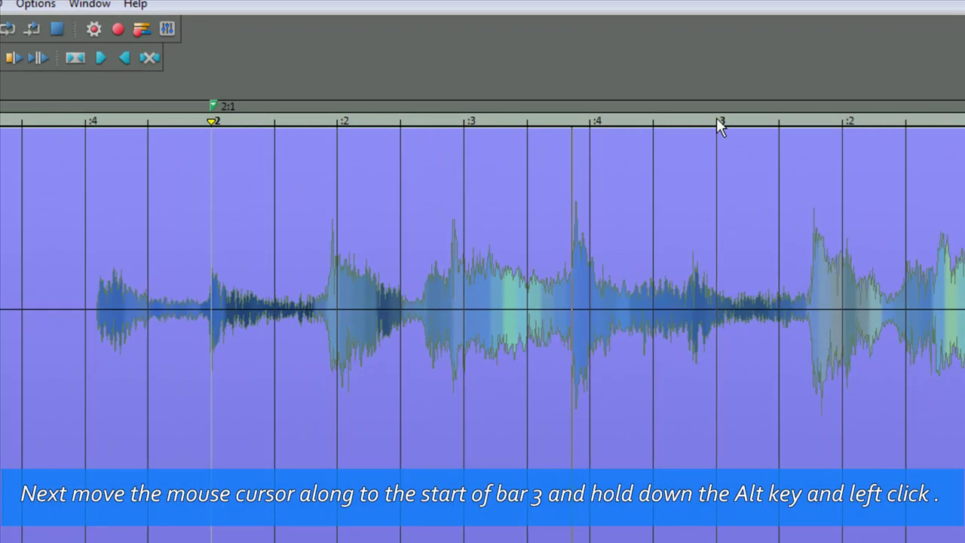
alt+click(717, 119)
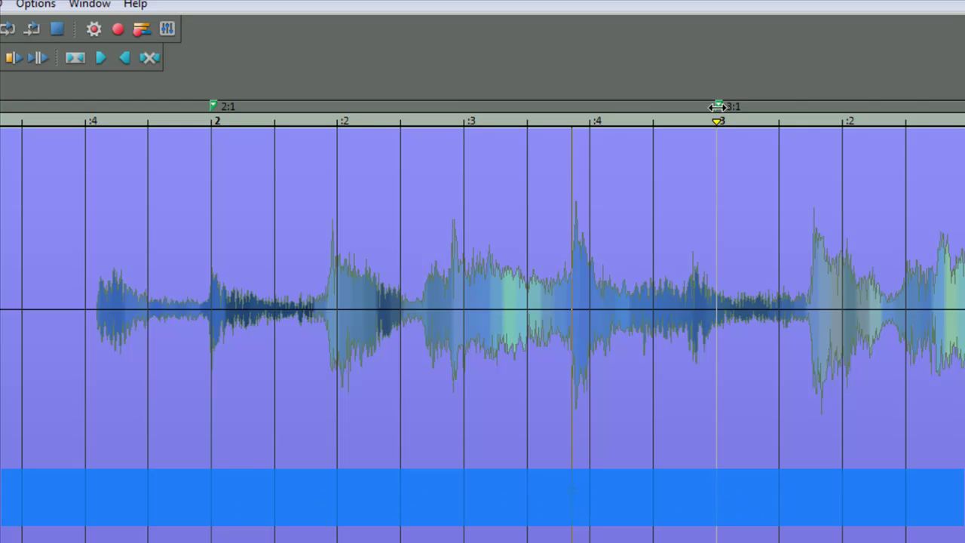
drag(717, 107, 692, 102)
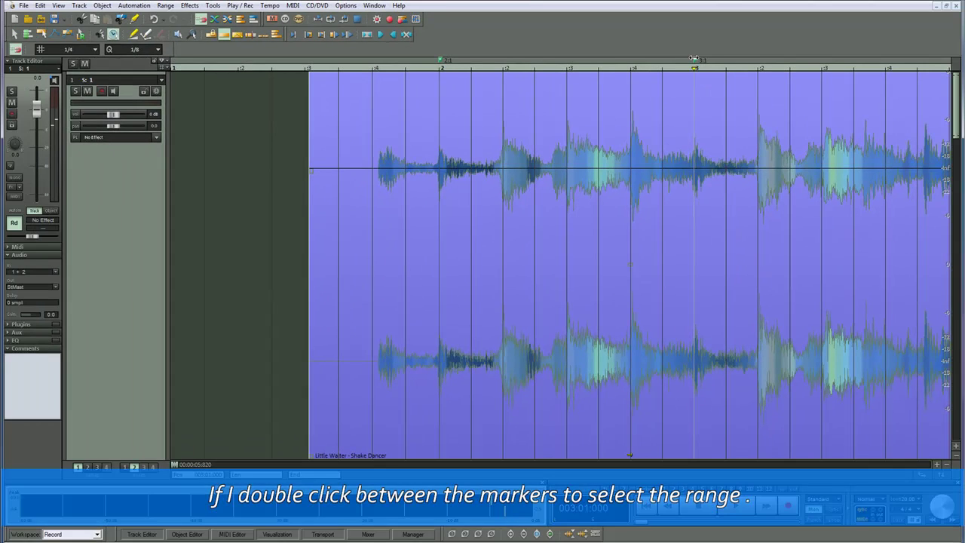
- Loop the bar between markers 2:1 and 3:1, play it against the click, then zoom out
double_click(632, 66)
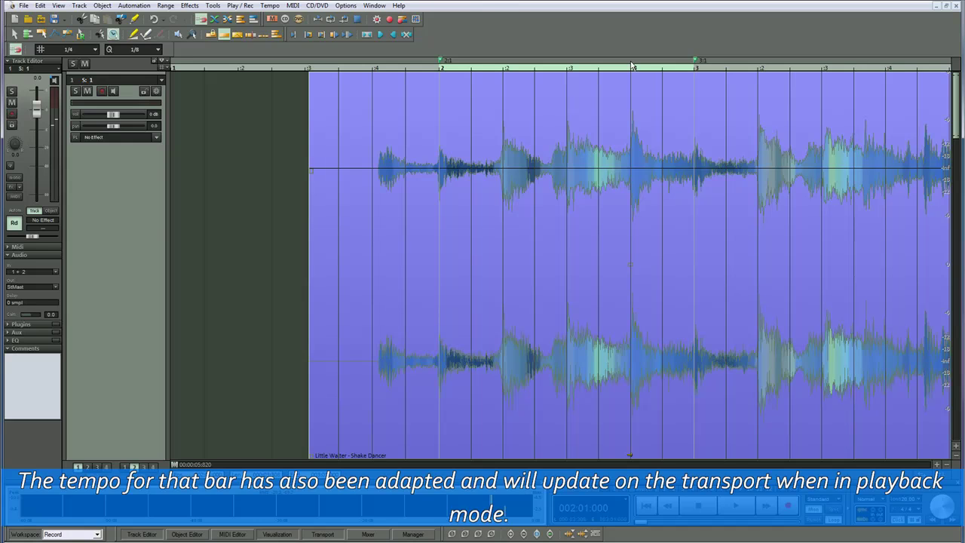
key(space)
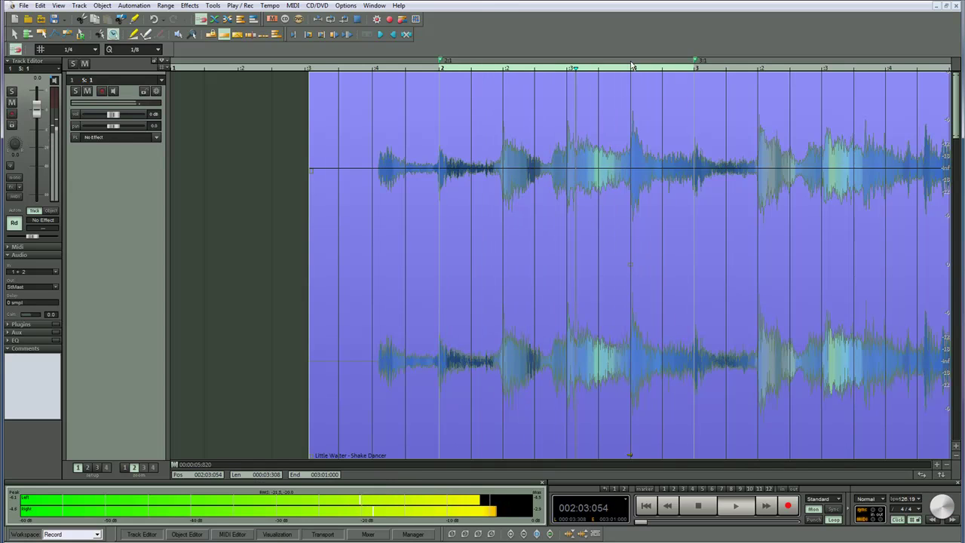
key(space)
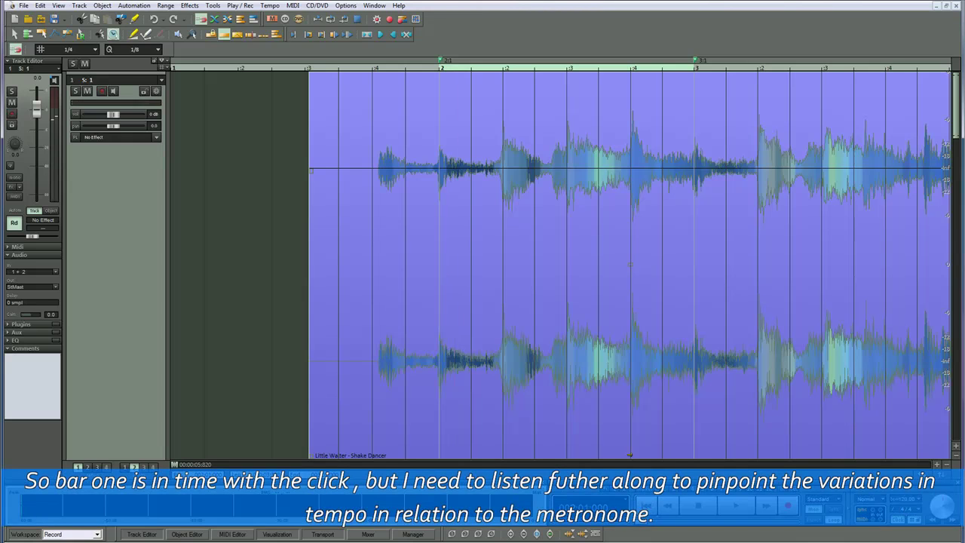
key(Down)
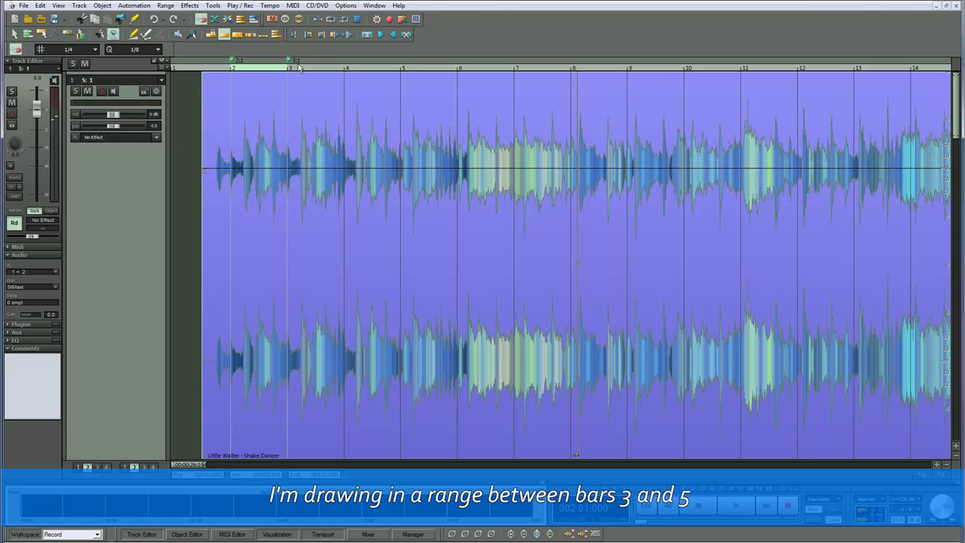
- Play bars 3 to 5, then add a 5:1 marker and pull it left onto the downbeat
drag(289, 68, 401, 70)
key(space)
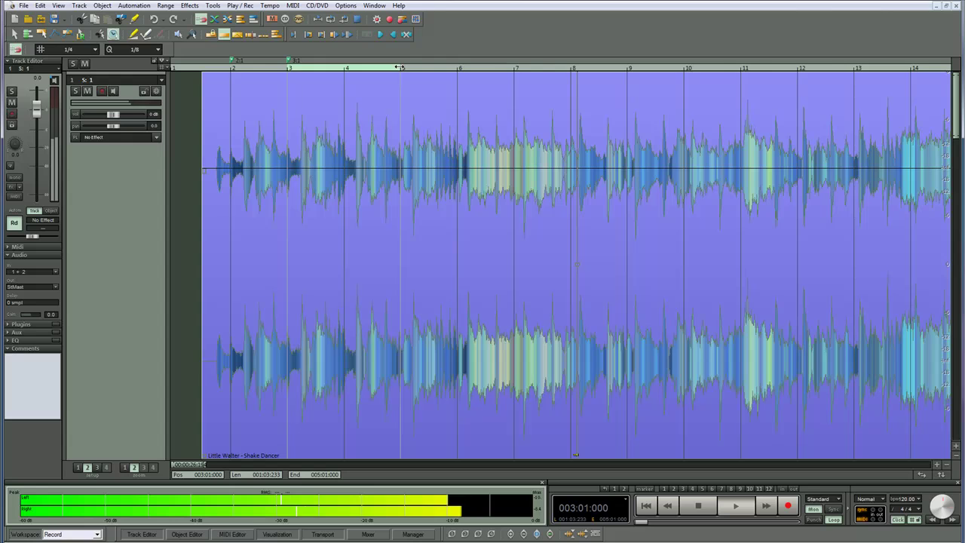
scroll(399, 68, up, 1)
scroll(399, 67, up, 1)
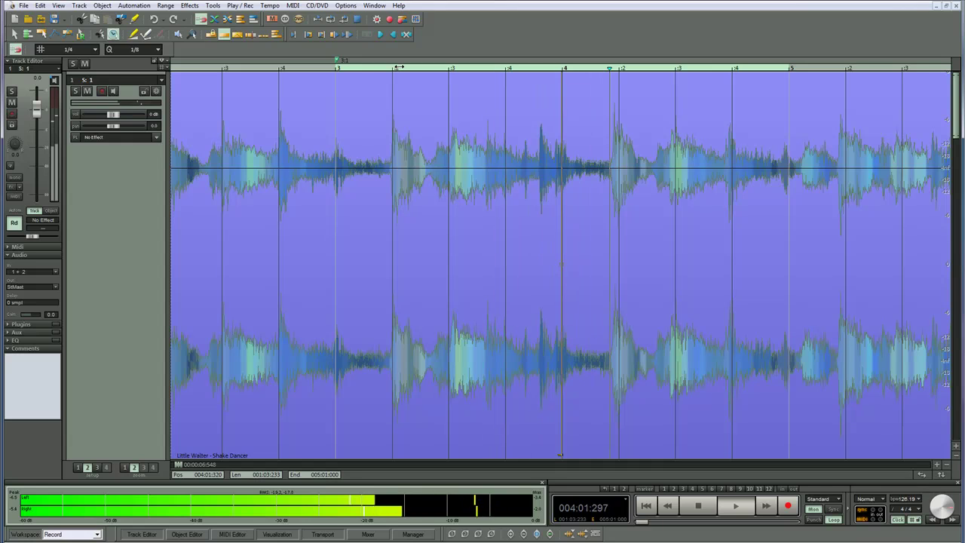
key(space)
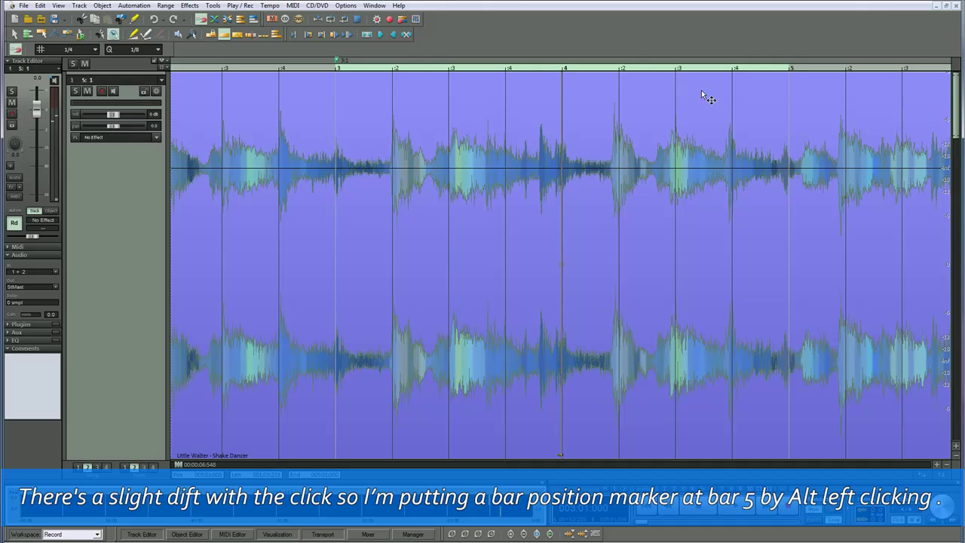
alt+click(786, 60)
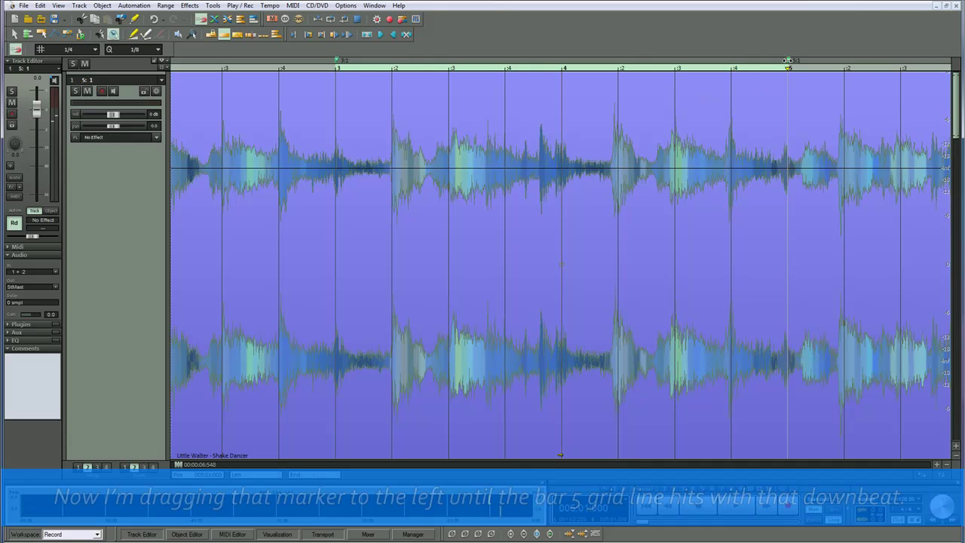
drag(786, 59, 783, 59)
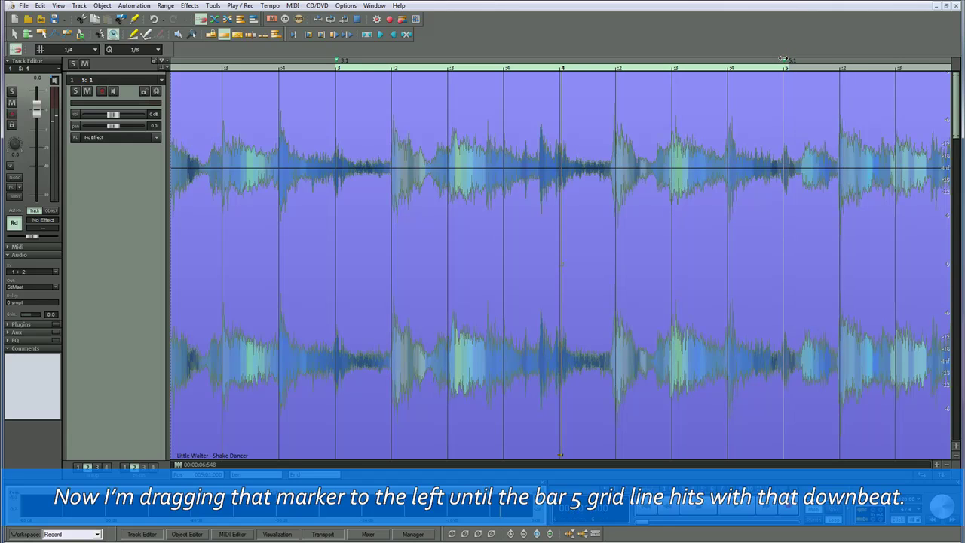
drag(784, 59, 760, 61)
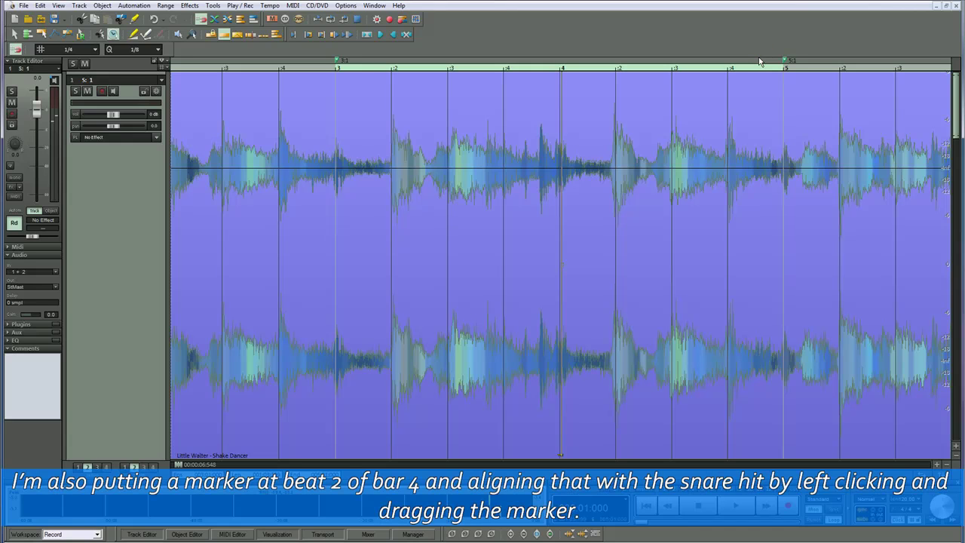
- Add markers at 4:2 and 3:4, nudge them onto the snare hits, and replay from bar 3
click(615, 60)
drag(616, 62, 613, 59)
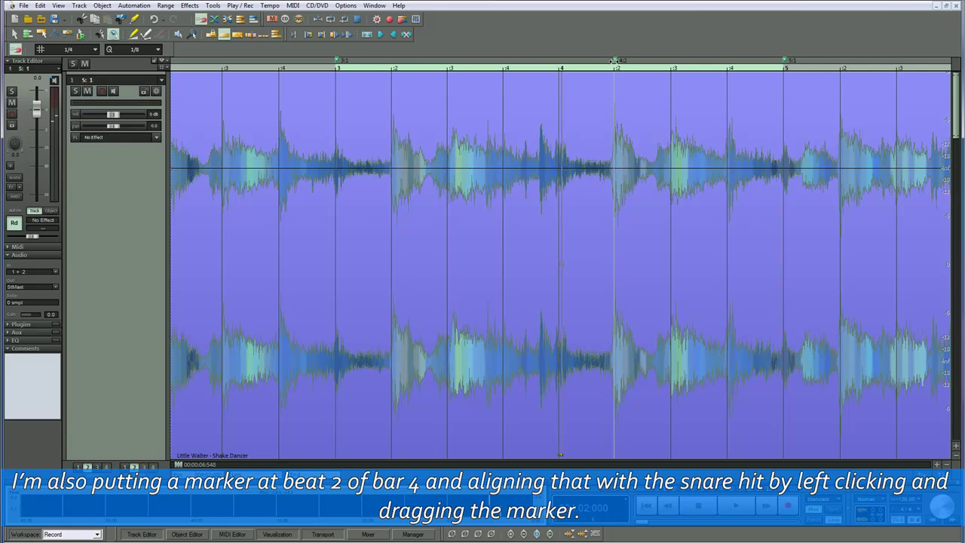
click(332, 67)
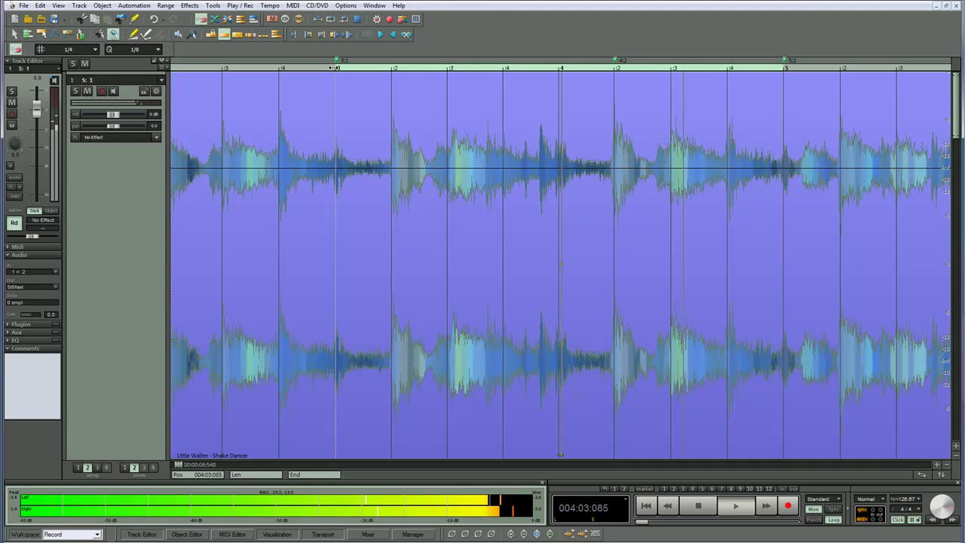
key(space)
click(505, 61)
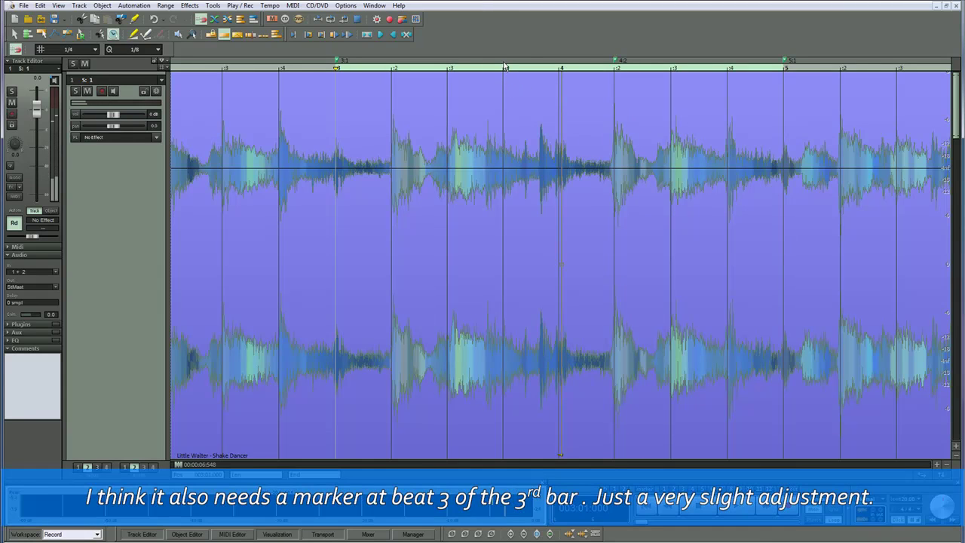
drag(505, 67, 505, 67)
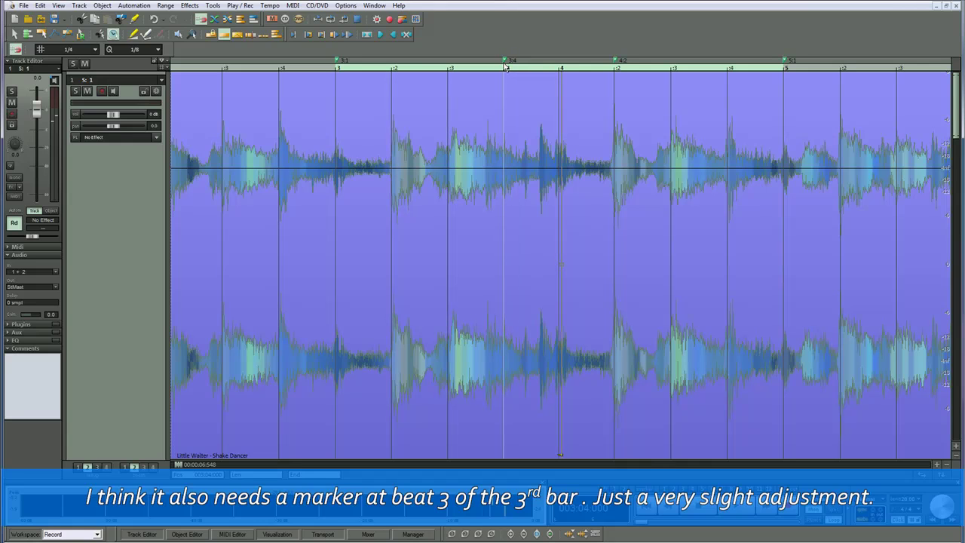
click(336, 68)
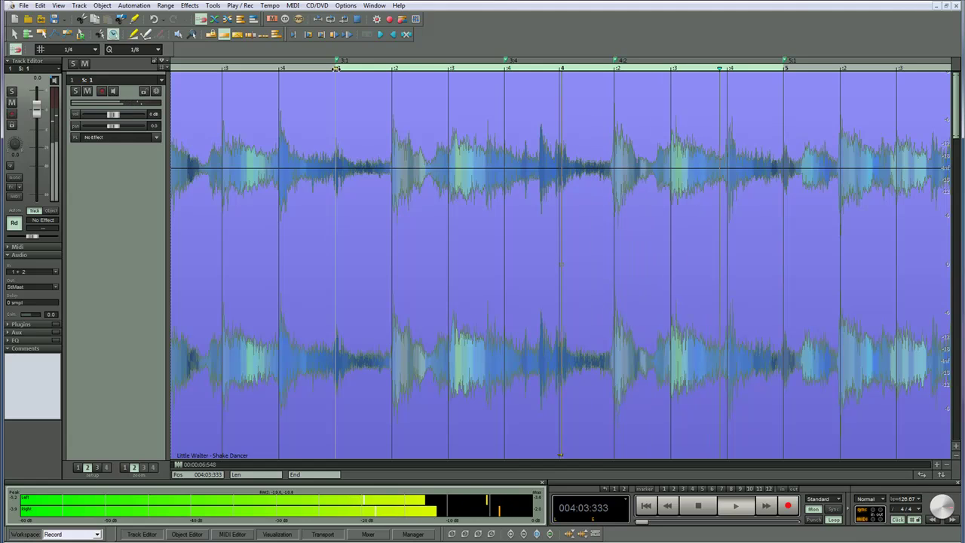
click(337, 68)
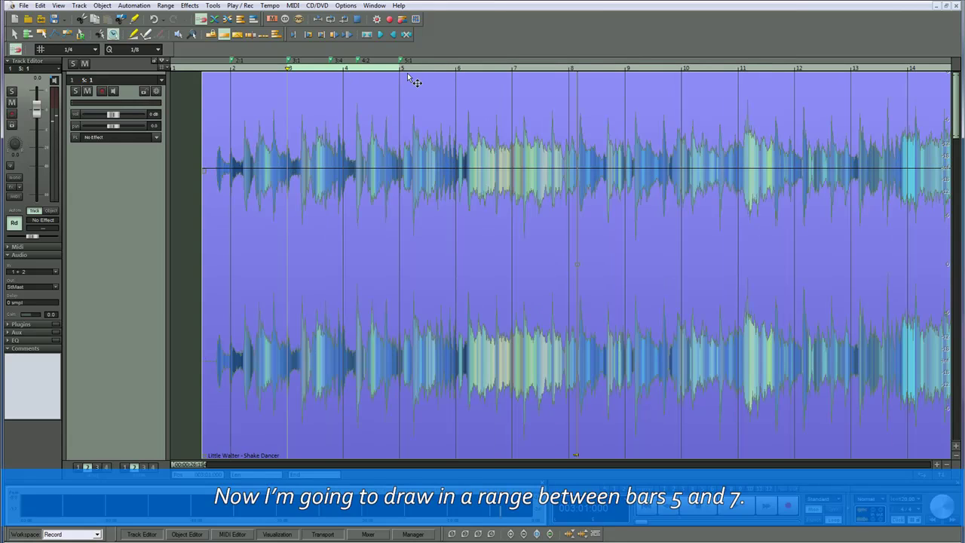
- Play bars 5 to 7 and add a 7:1 marker nudged left onto the snare
drag(401, 68, 509, 69)
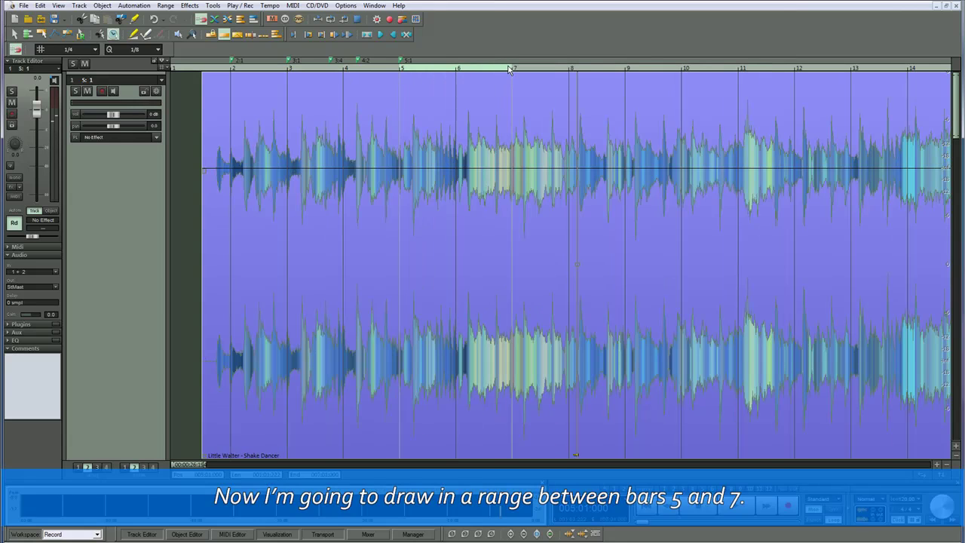
key(space)
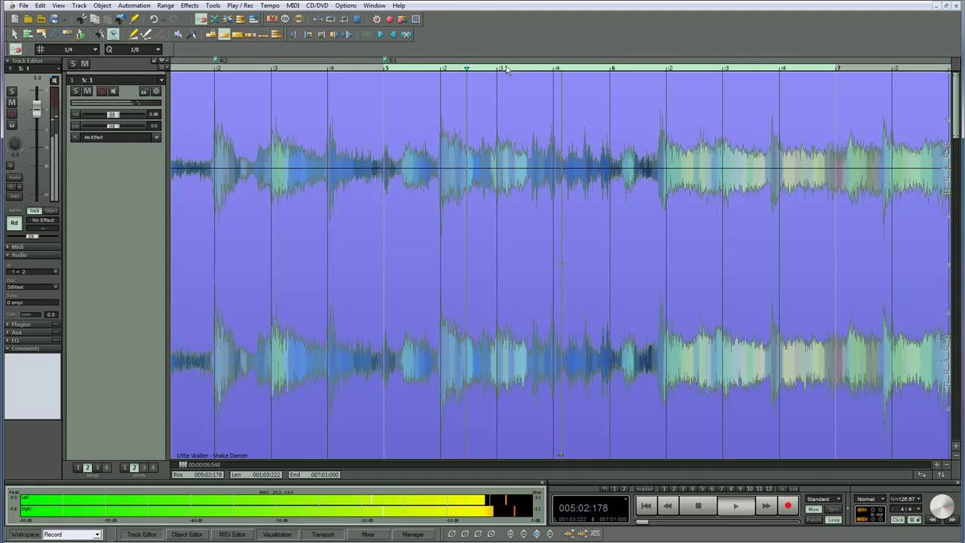
key(space)
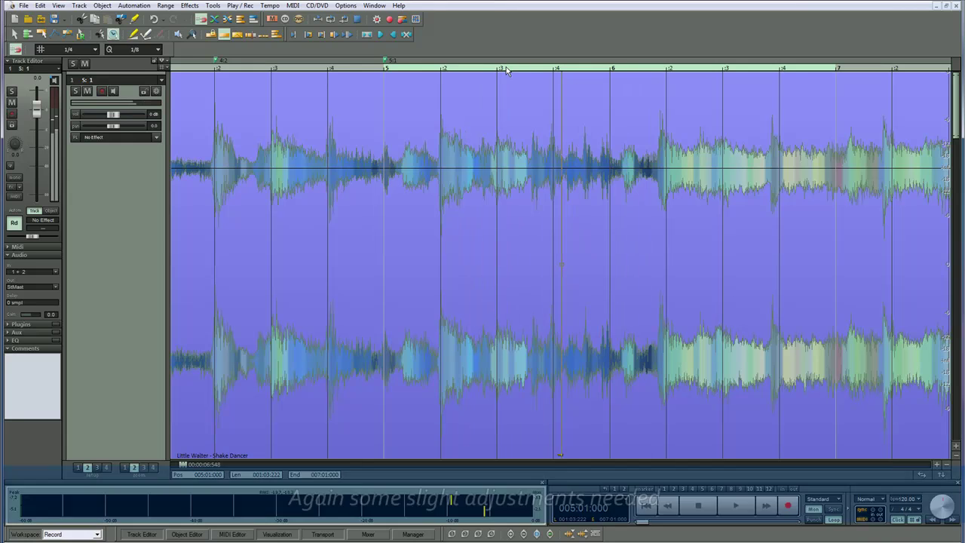
click(836, 59)
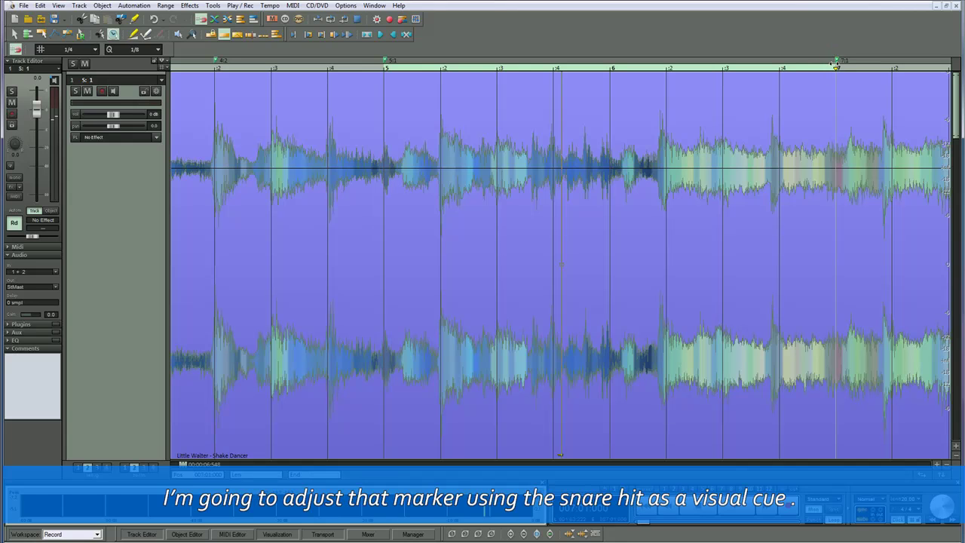
drag(835, 59, 804, 66)
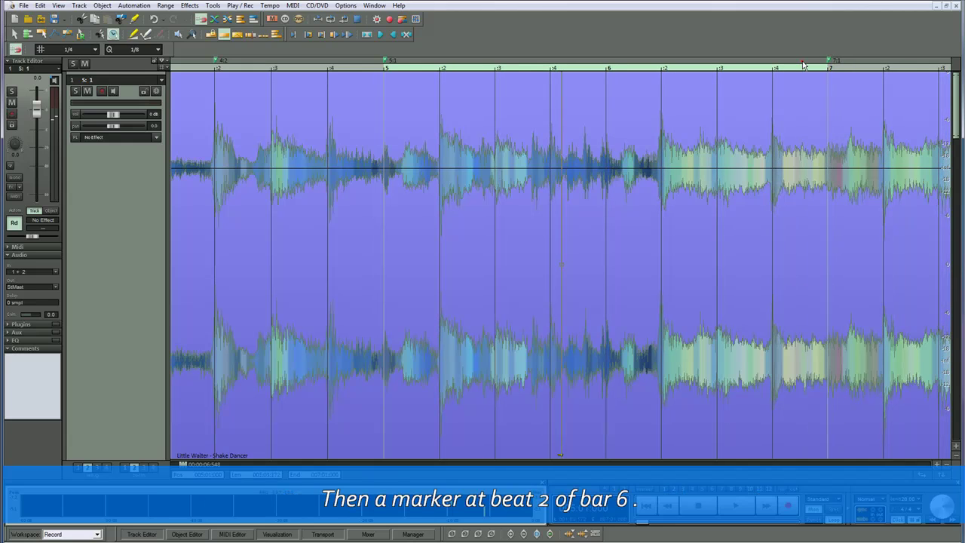
- Add a 6:2 marker nudged slightly left, replay from bar 5, and zoom out to bars 1–14
click(664, 66)
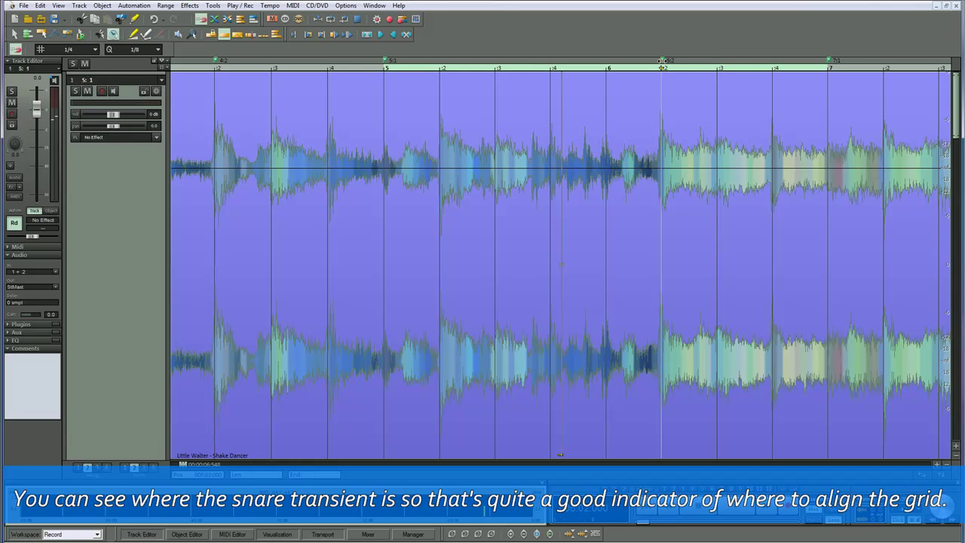
drag(662, 61, 659, 59)
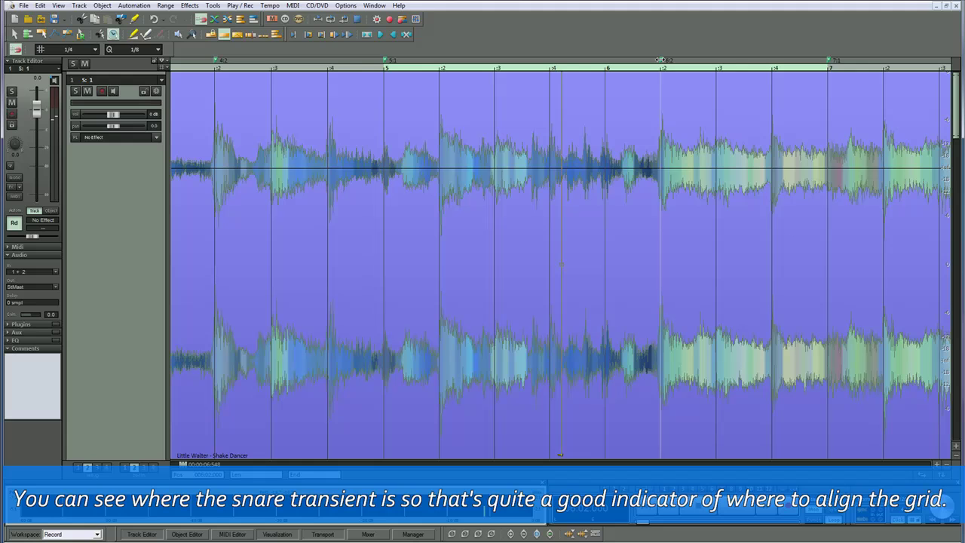
click(383, 68)
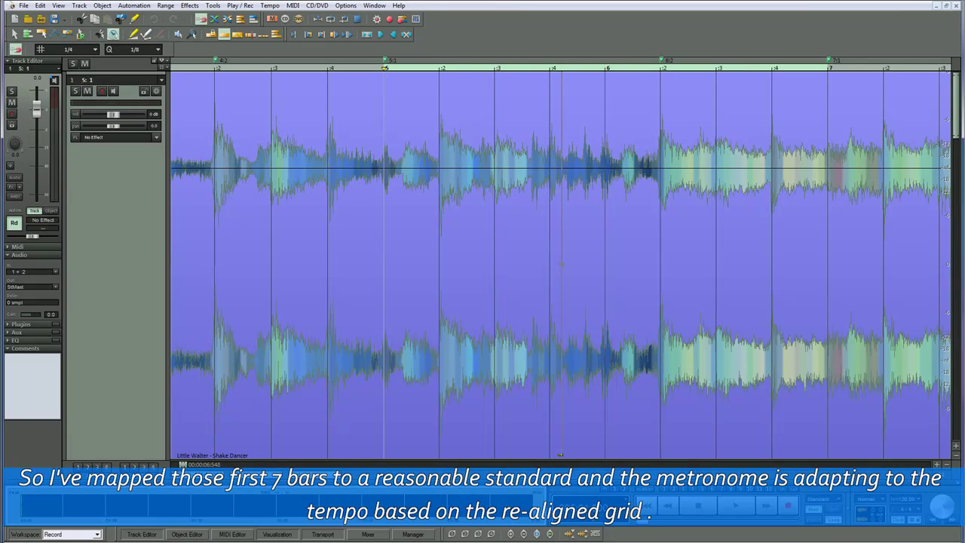
key(ctrl+Down)
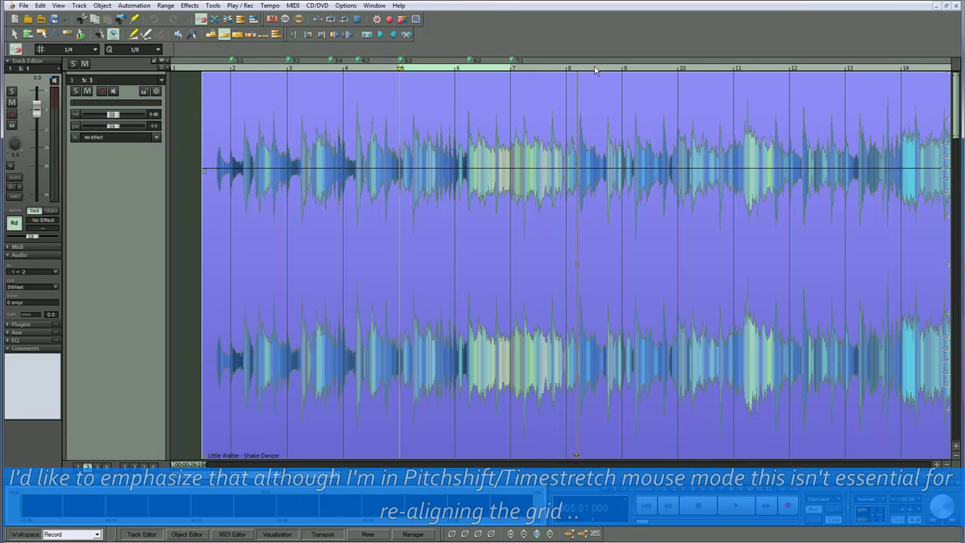
- Add bar markers 9:1, 10:1 and 10:4, nudge each onto its transient, and play to check
click(624, 69)
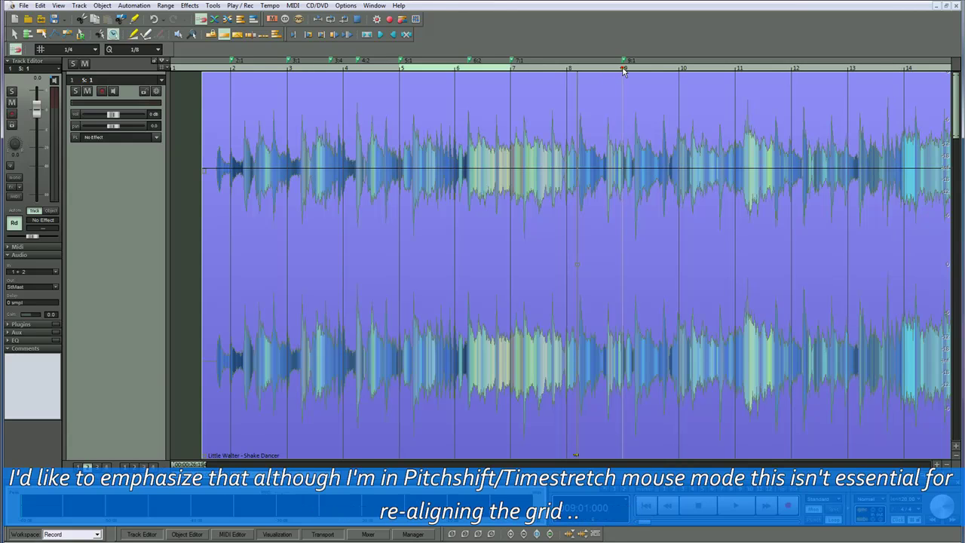
scroll(623, 70, up, 2)
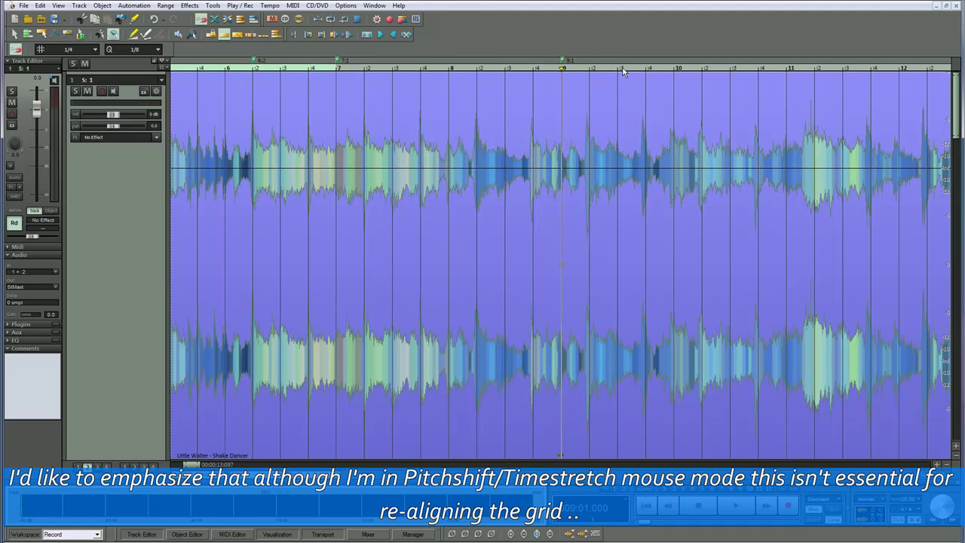
scroll(623, 70, up, 1)
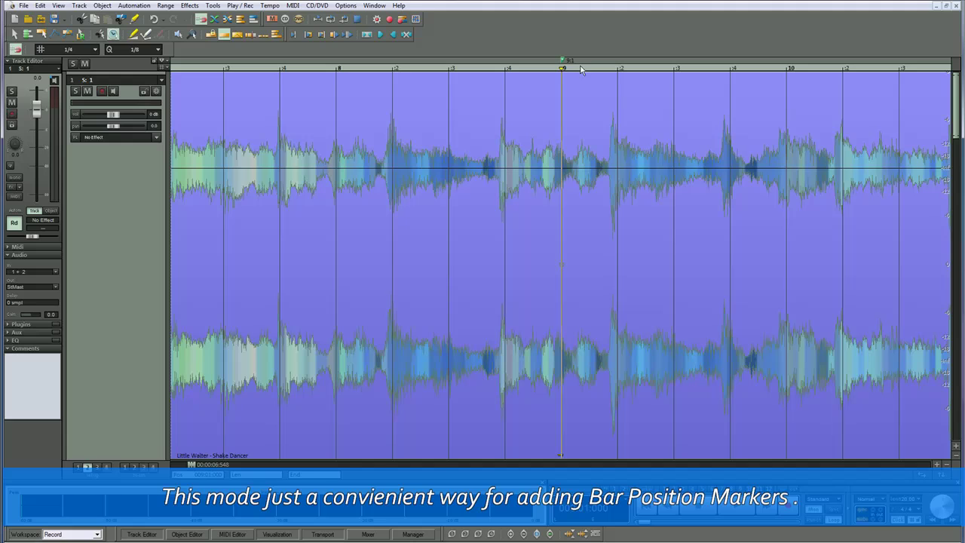
drag(562, 59, 556, 59)
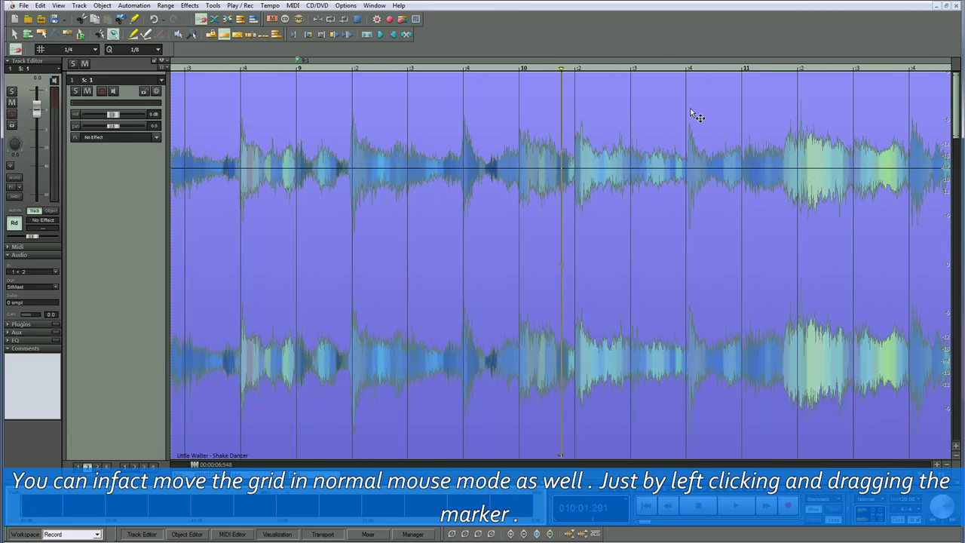
click(521, 65)
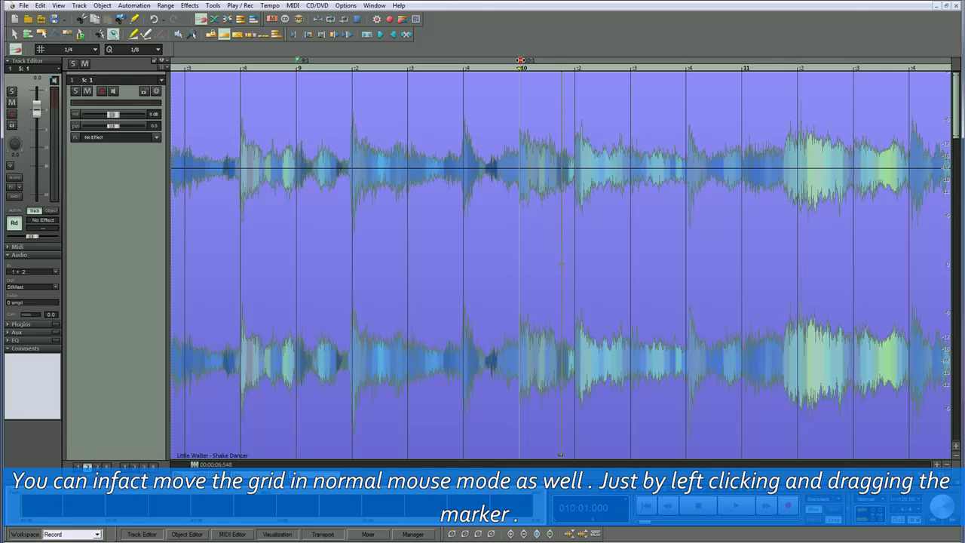
click(686, 67)
click(685, 62)
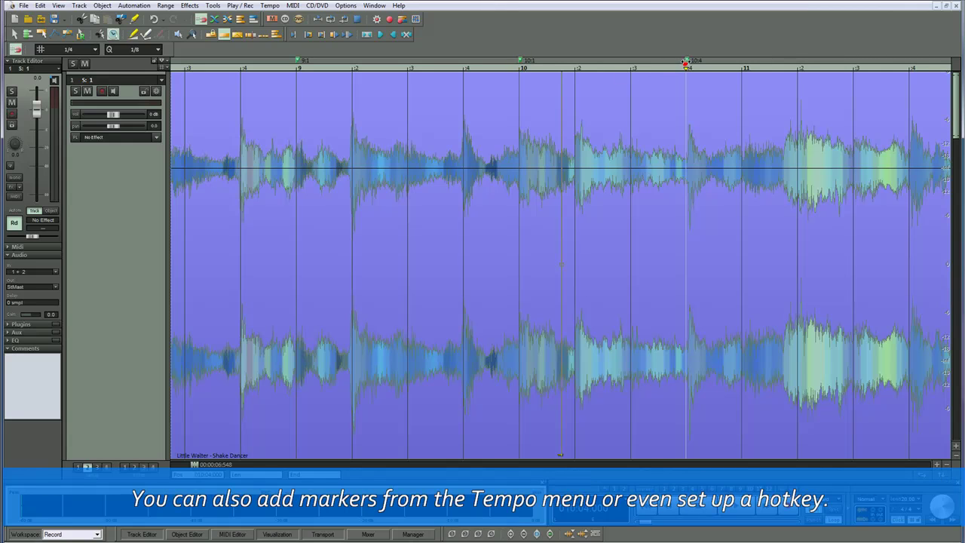
drag(685, 60, 688, 60)
key(space)
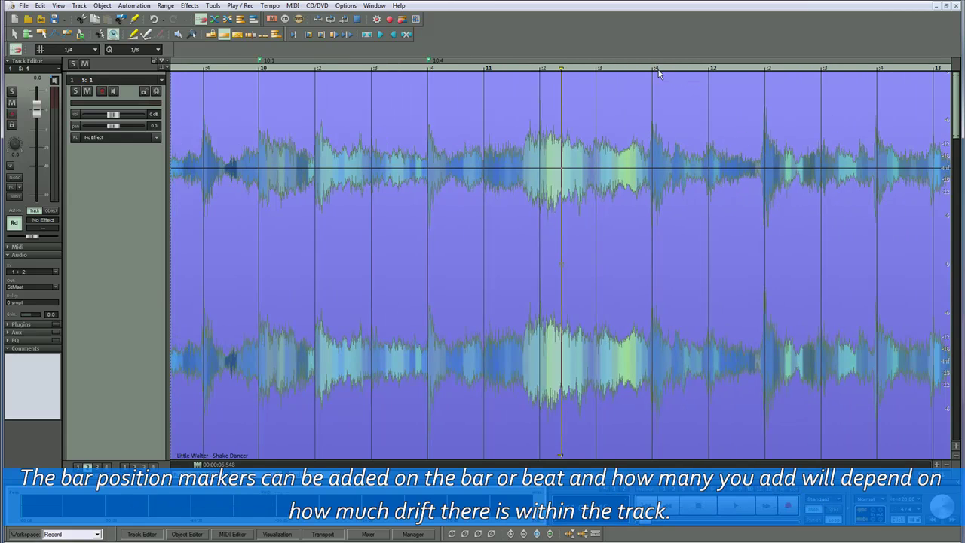
- Add an 11:4 marker nudged slightly left, play to check, and select the 13:2 marker
click(654, 68)
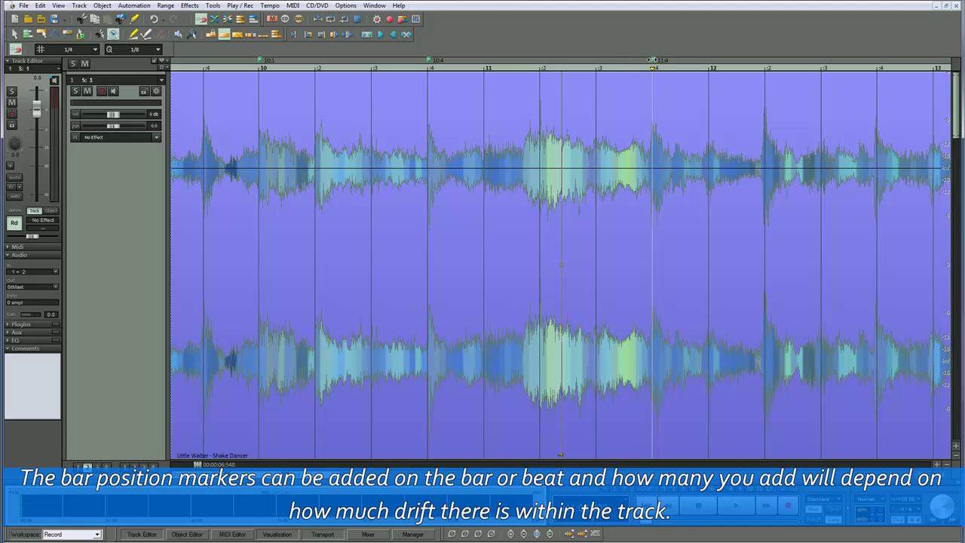
drag(653, 60, 651, 59)
key(space)
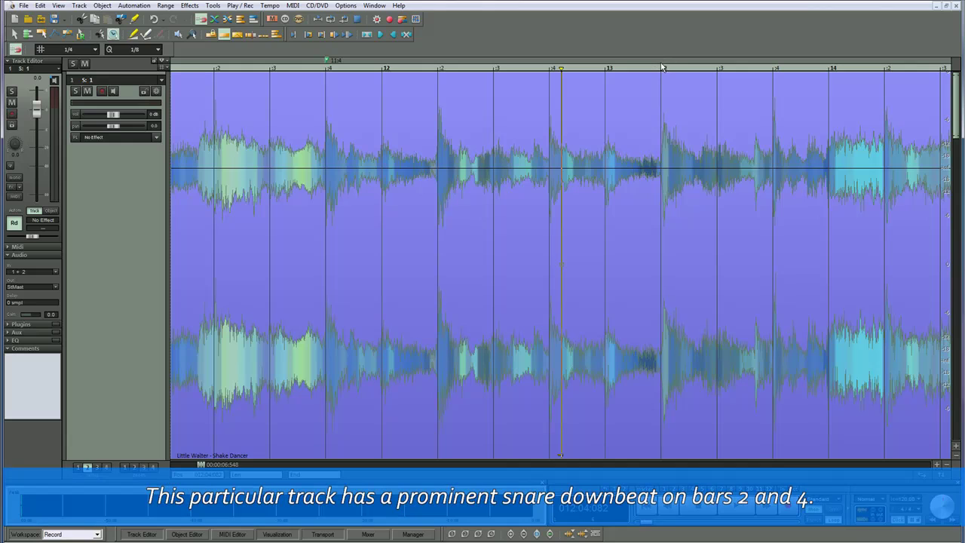
click(660, 61)
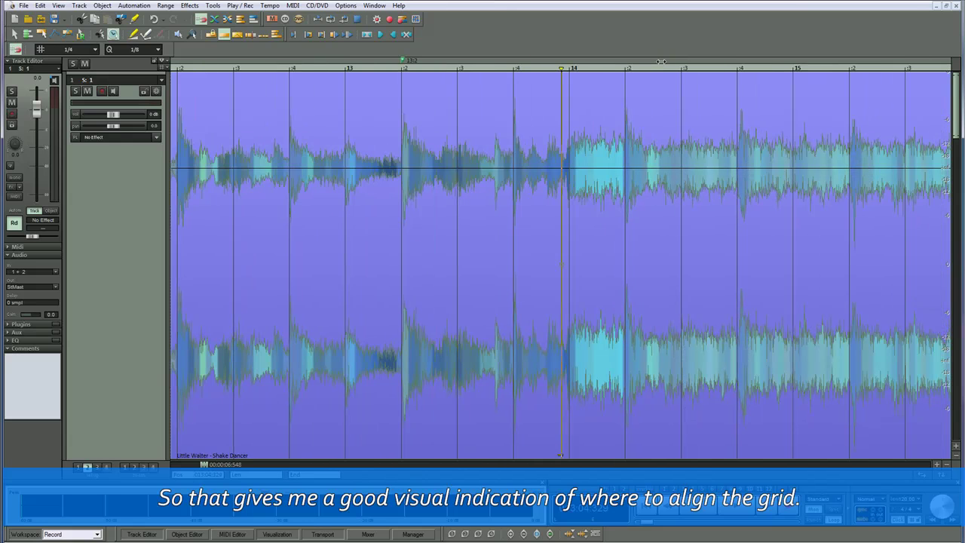
- Add markers at 14:4 and 14:1, then place 16:2 and nudge it left onto the snare
click(737, 60)
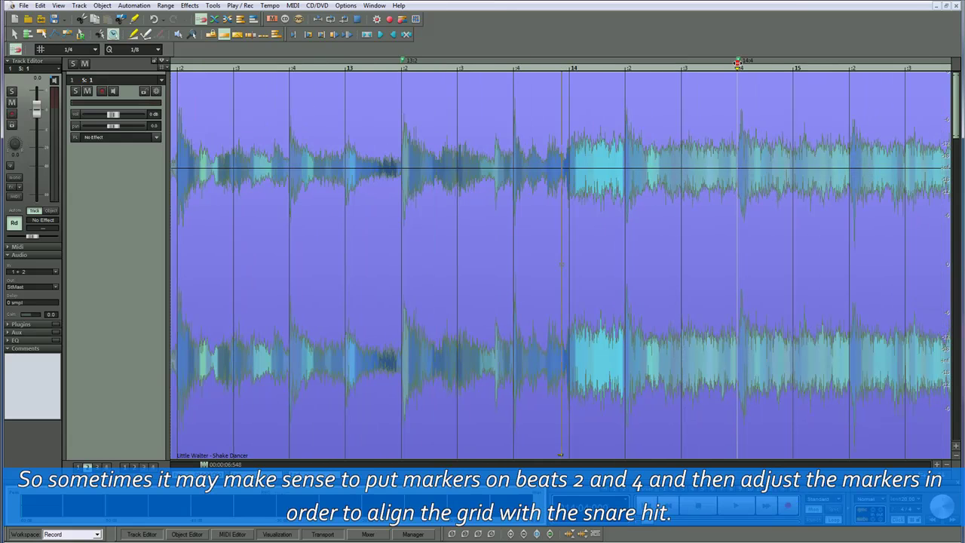
drag(737, 62, 740, 61)
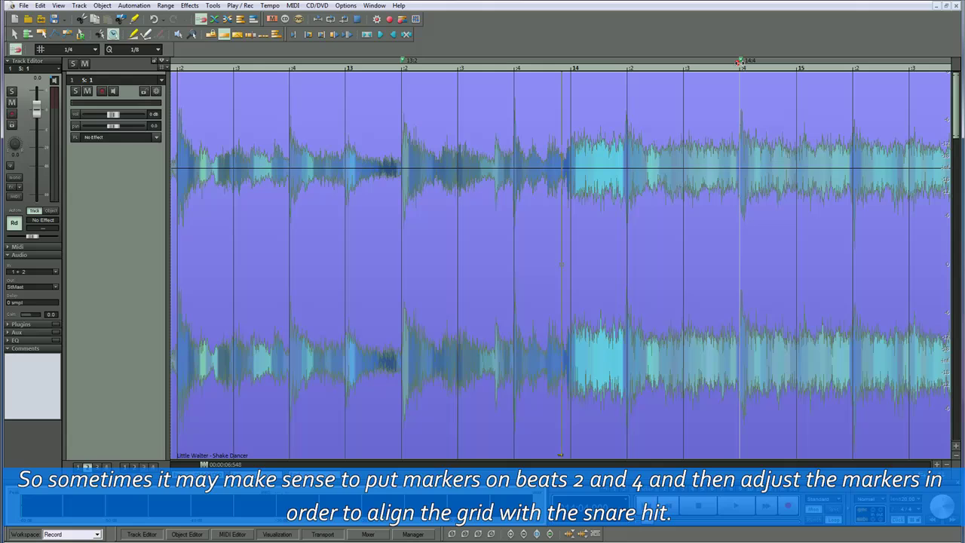
click(627, 67)
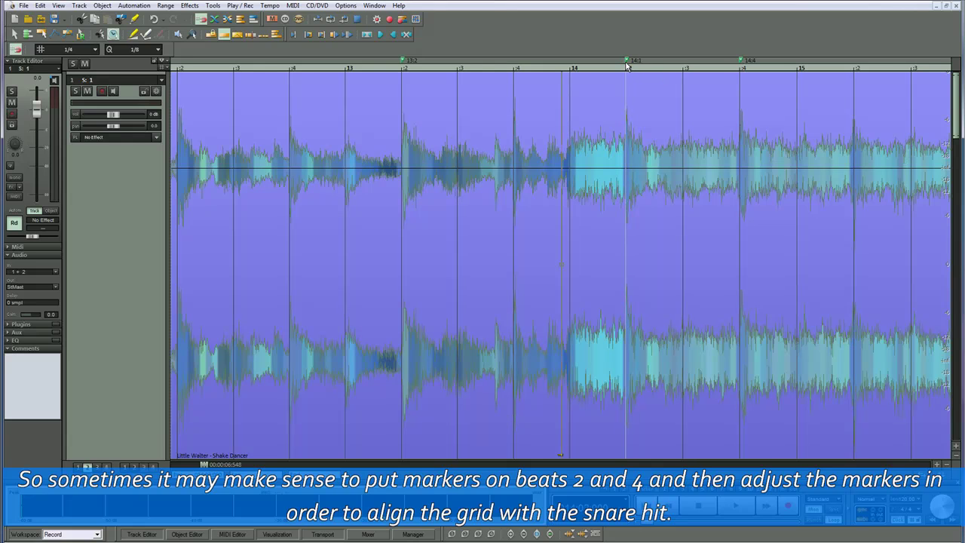
scroll(626, 61, right, 5)
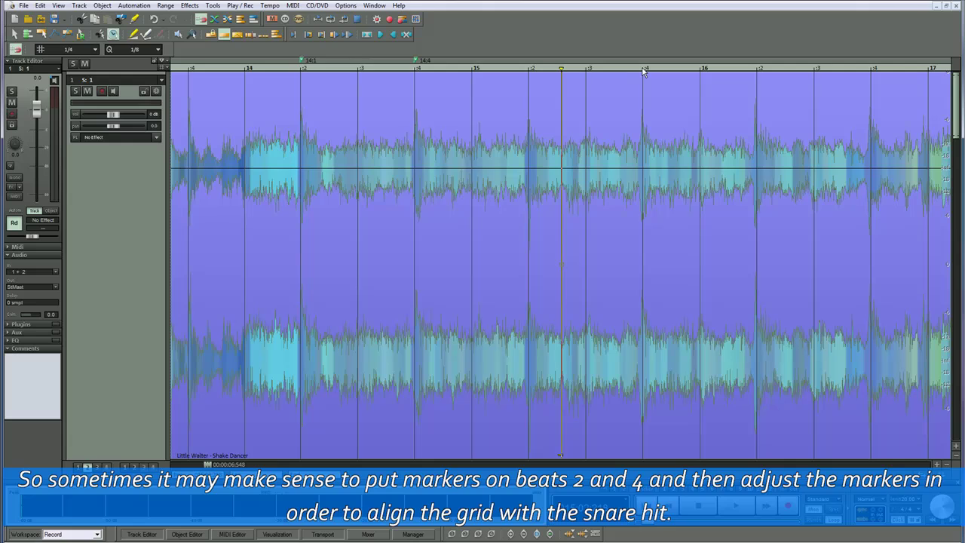
click(757, 63)
drag(758, 65, 754, 65)
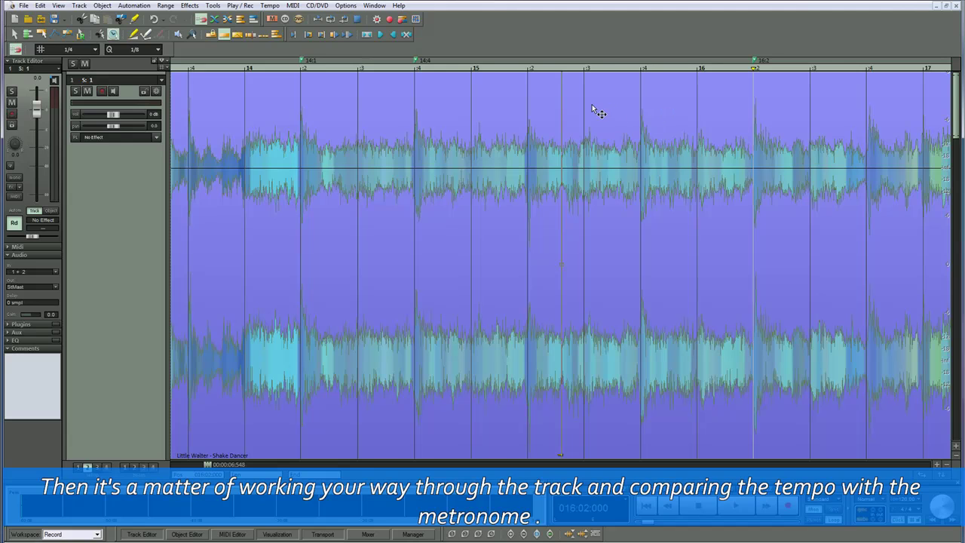
- Play to check, add markers 16:4 and 17:1, and shift 17:4 later to match the audio
key(space)
key(space)
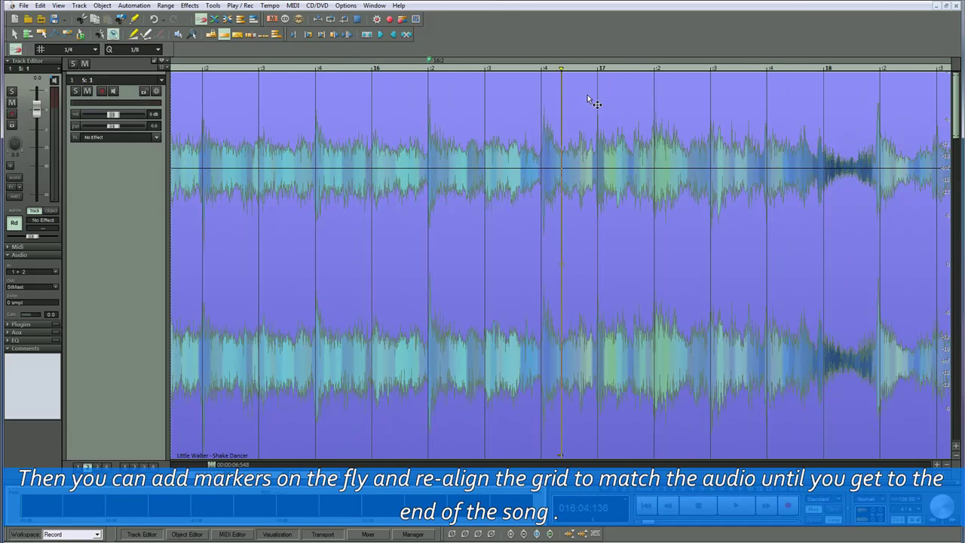
click(544, 67)
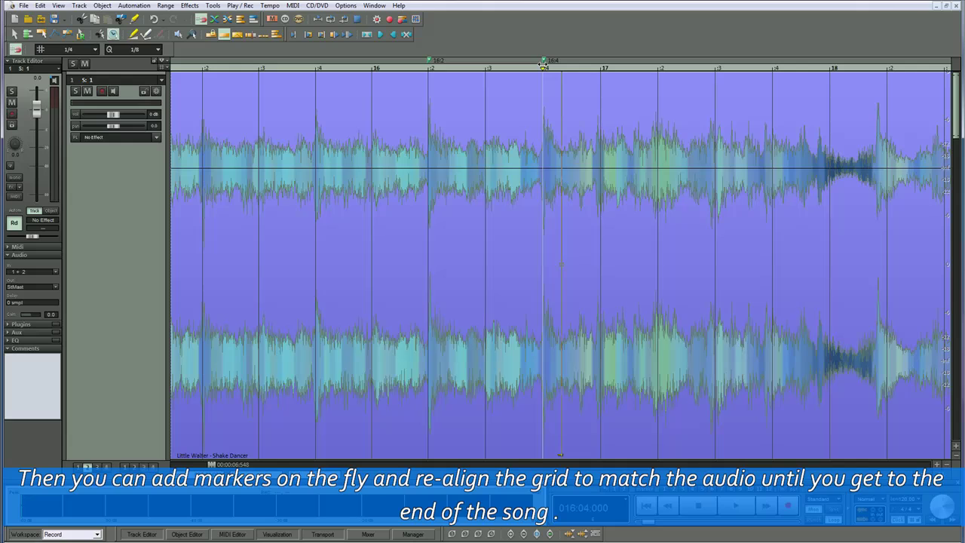
click(601, 68)
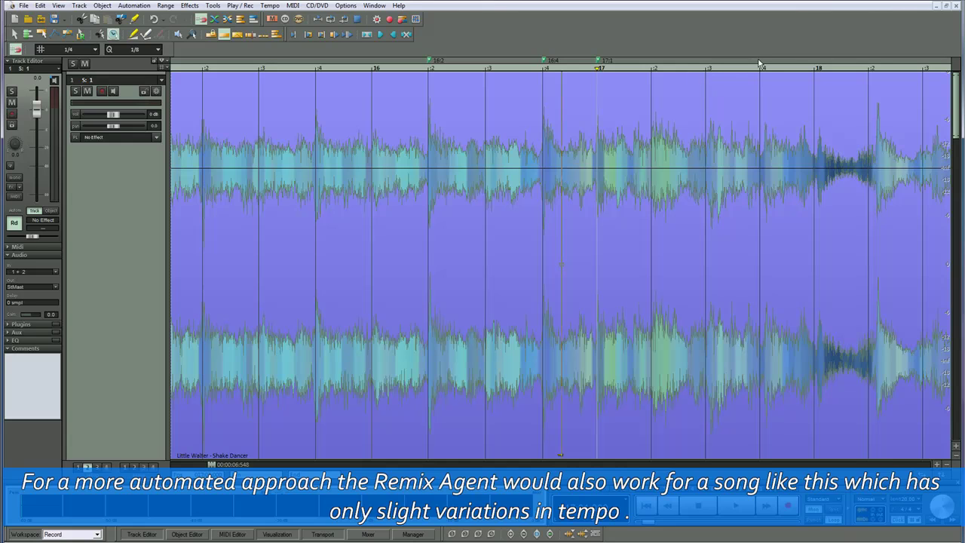
drag(761, 69, 764, 70)
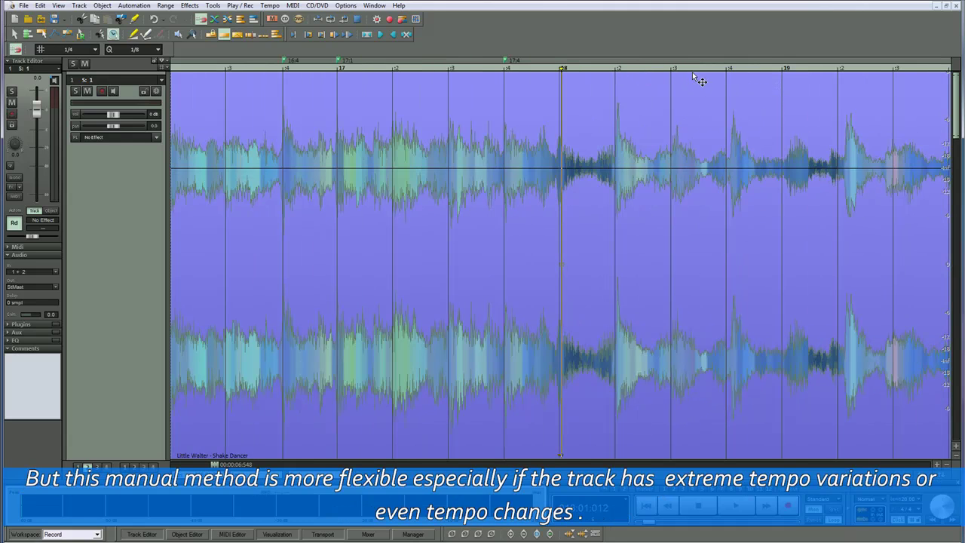
- Add markers at 18:4 and 19:2, each nudged slightly later onto its hit
click(727, 70)
drag(727, 69, 731, 71)
click(844, 68)
drag(845, 69, 847, 70)
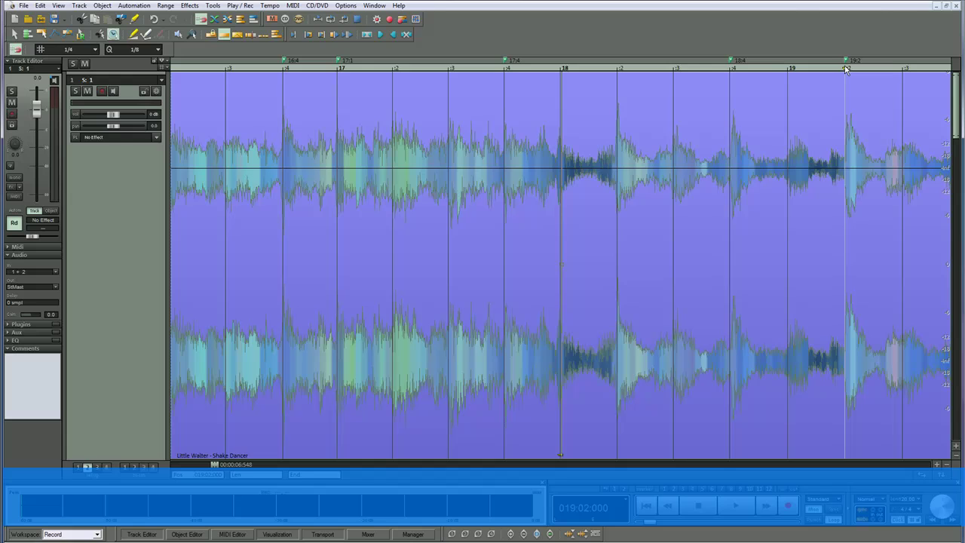
scroll(845, 69, down, 6)
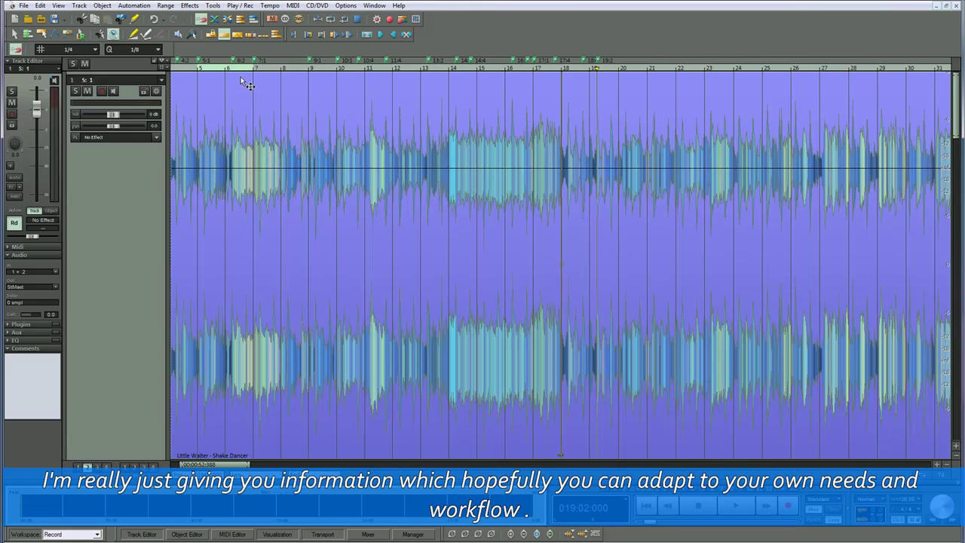
click(254, 67)
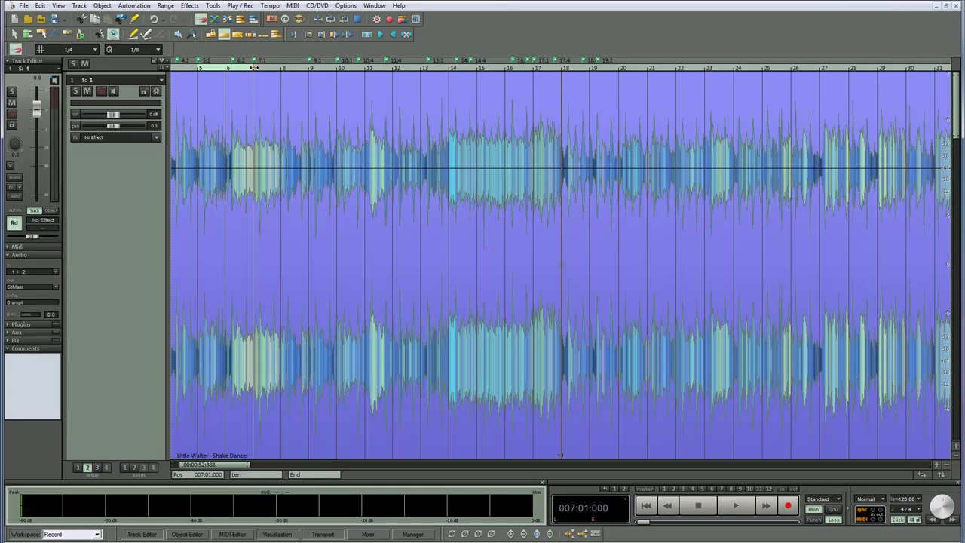
key(space)
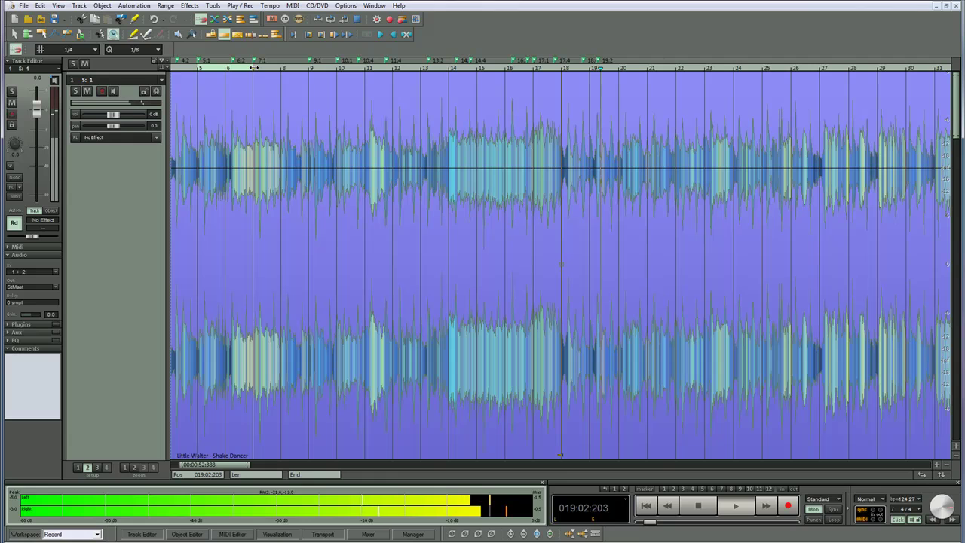
key(space)
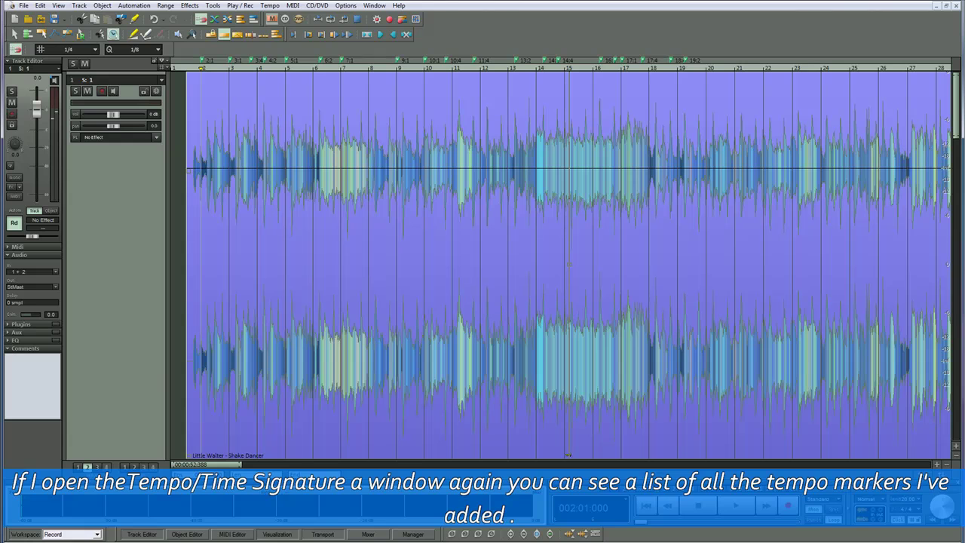
click(270, 5)
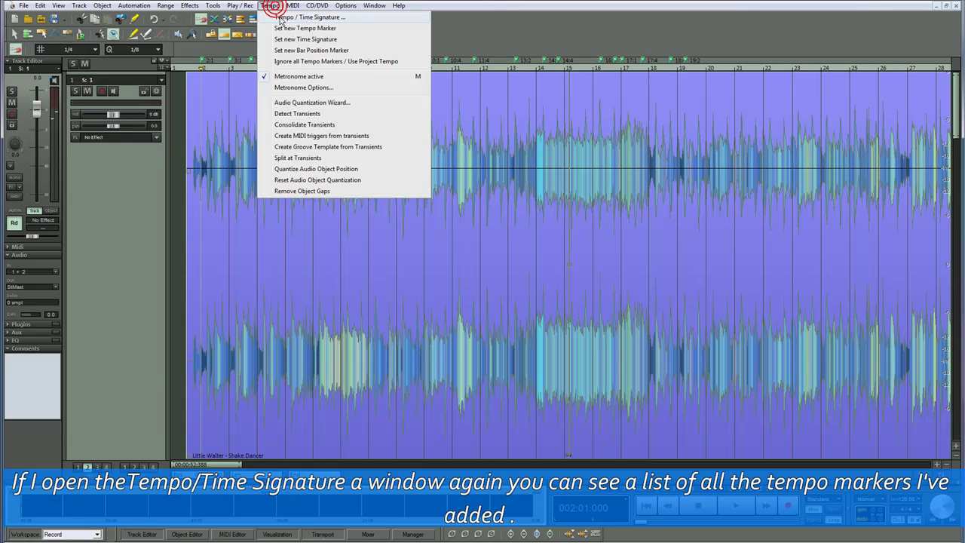
click(282, 18)
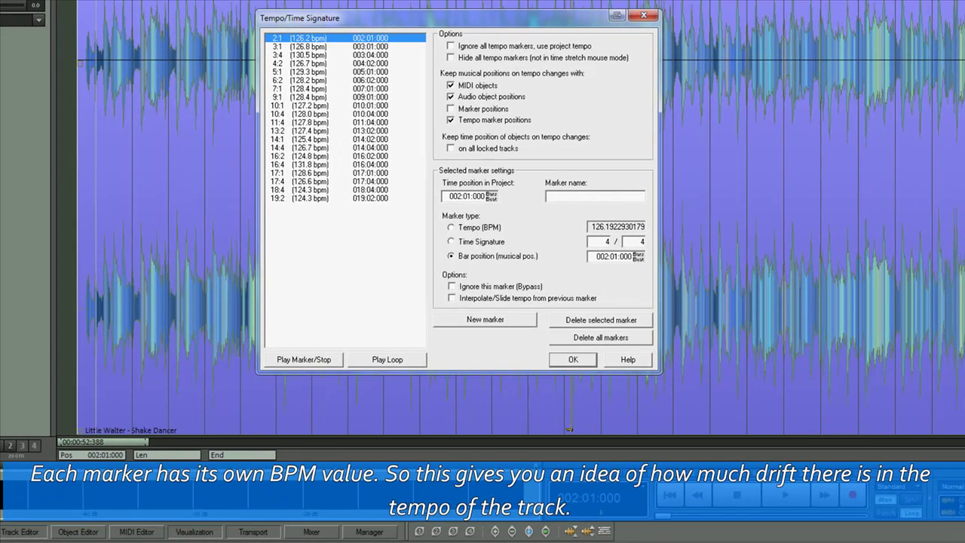
key(Down)
key(Down)
key(Down)
key(Down)
key(Down)
key(Down)
key(Down)
key(Down)
key(Down)
key(Down)
key(Down)
key(Down)
key(Down)
key(Down)
key(Down)
key(Down)
key(Down)
key(Down)
key(Down)
key(Up)
key(Up)
key(Up)
key(Up)
key(Up)
key(Up)
key(Up)
key(Up)
key(Up)
key(Up)
key(Up)
key(Up)
key(Up)
key(Up)
key(Up)
key(Up)
key(Up)
key(Up)
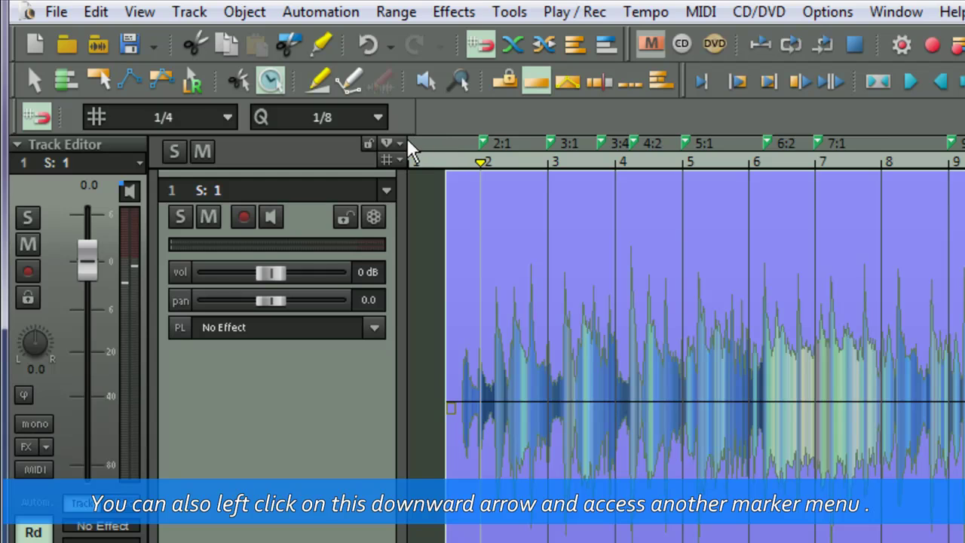
click(400, 143)
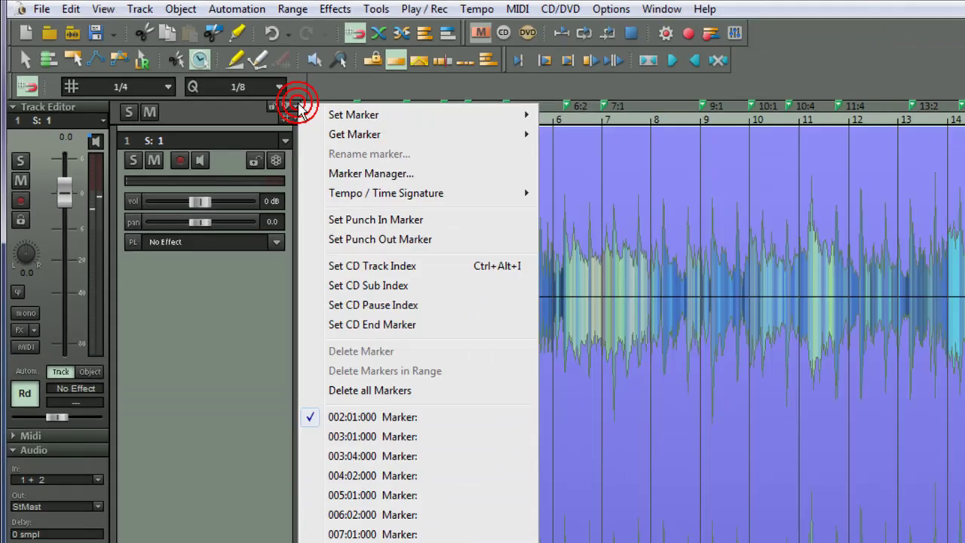
mouse_move(456, 157)
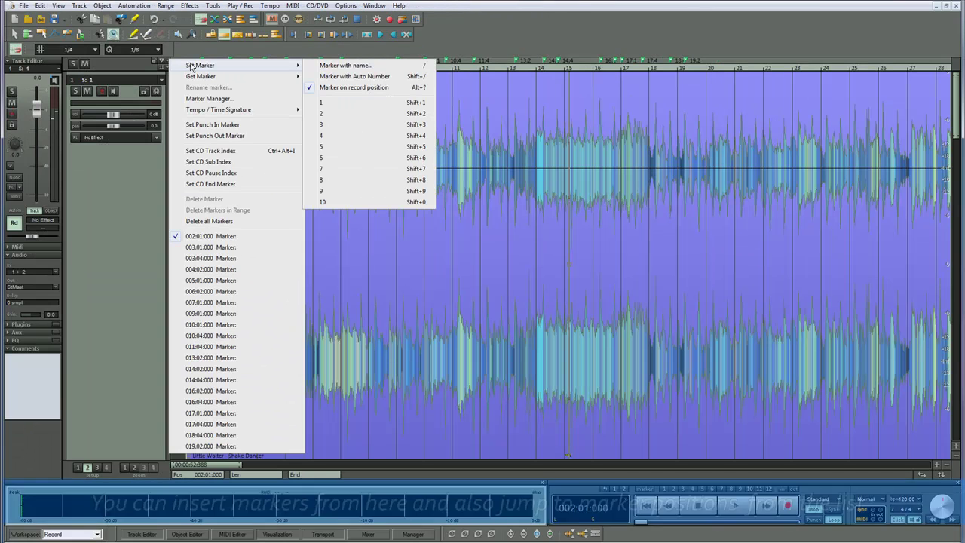
mouse_move(194, 80)
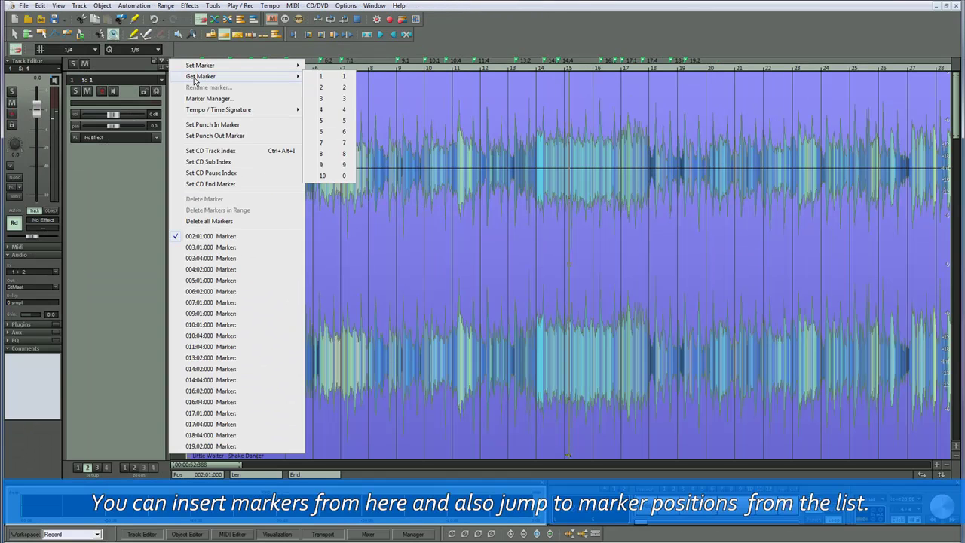
mouse_move(200, 113)
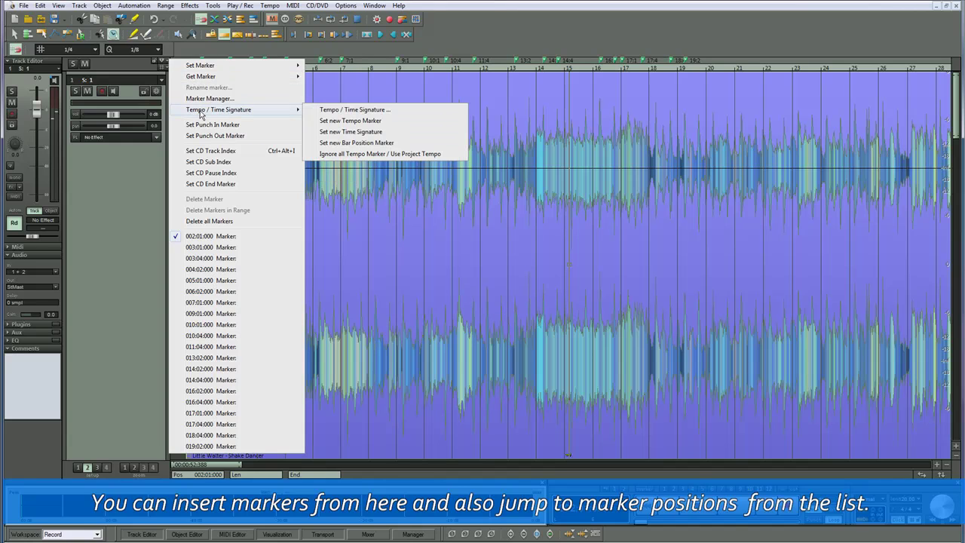
key(Escape)
key(Escape)
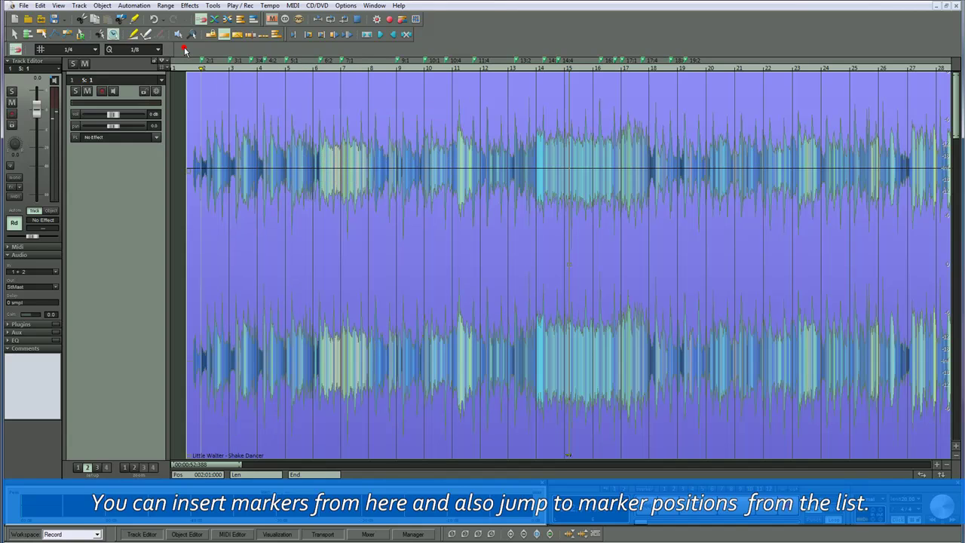
- Show the Manager's Markers list and start playback from marker 3:4
click(414, 534)
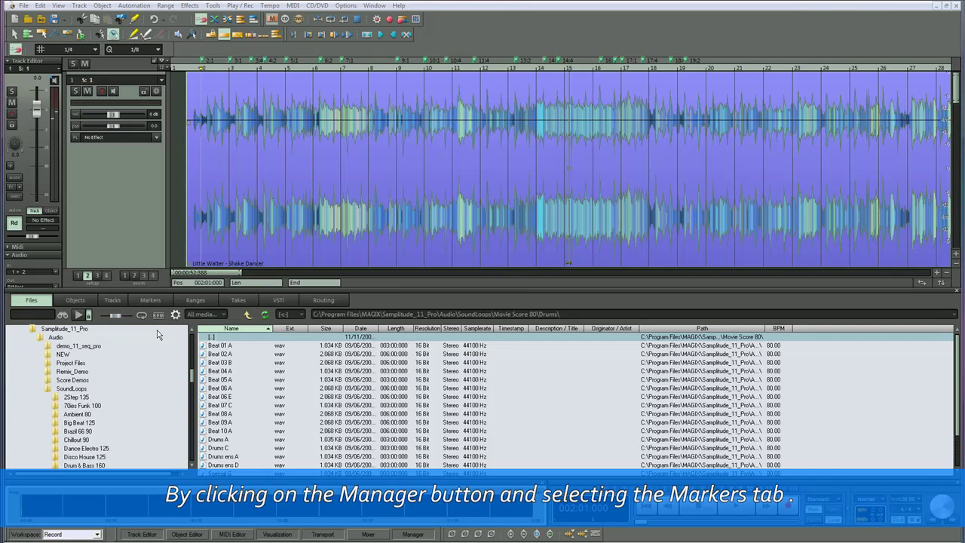
click(145, 300)
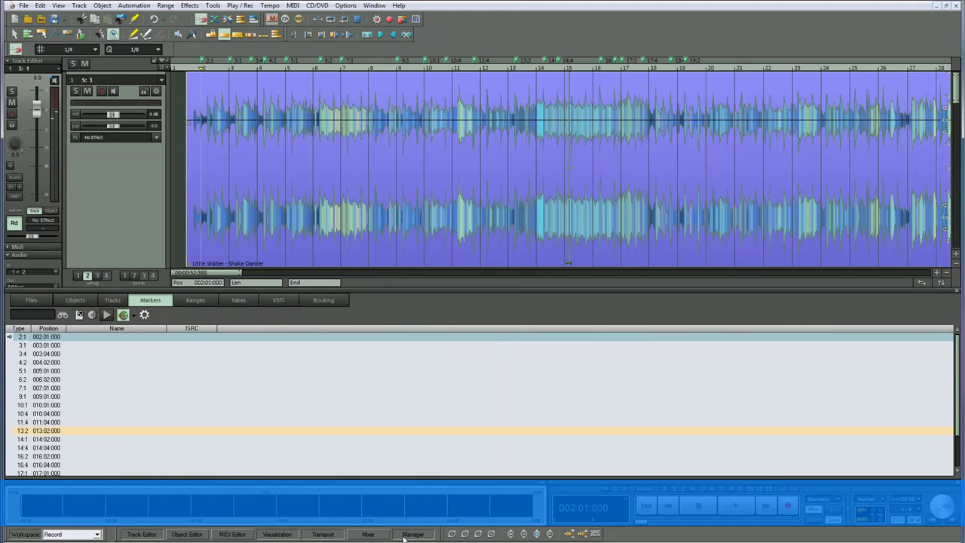
click(9, 353)
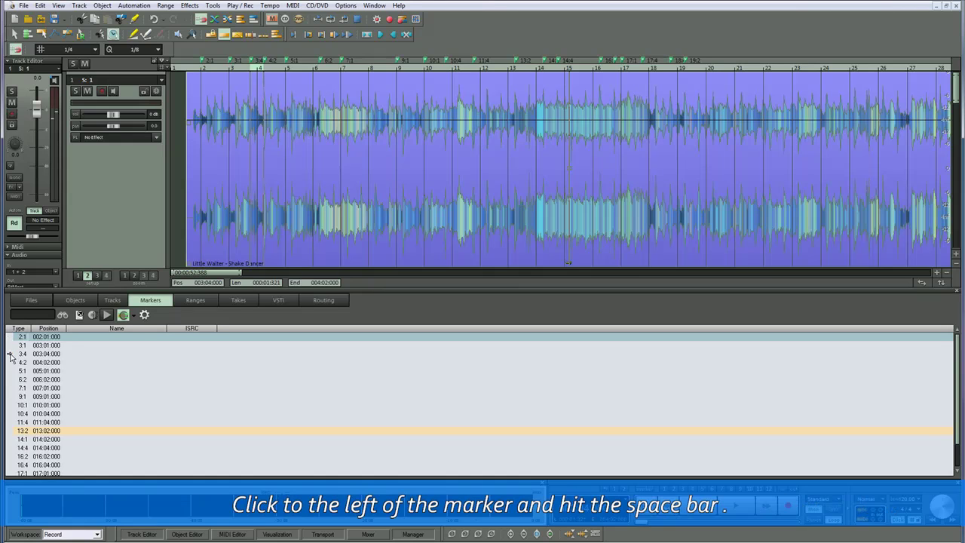
key(space)
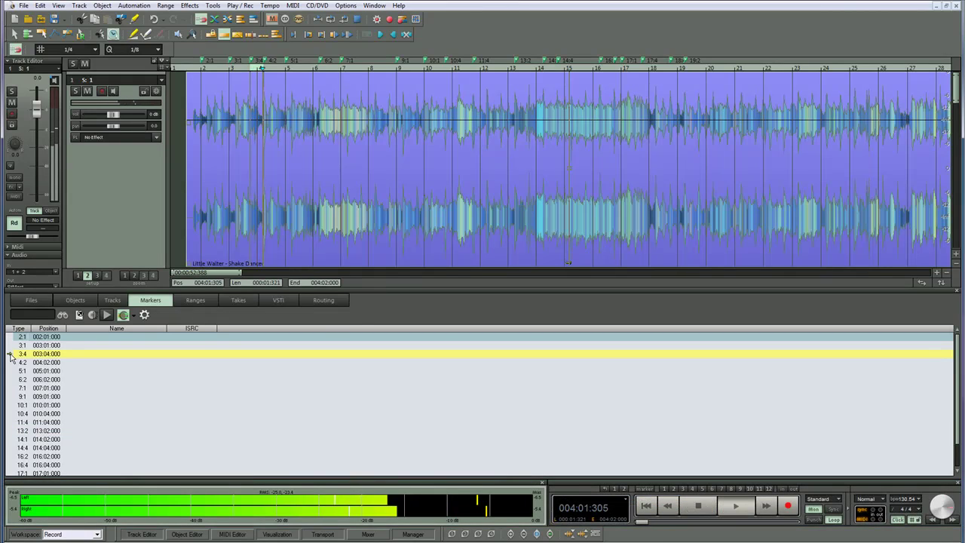
- Jump playback through markers 5:1, 7:1, 10:4, 13:2 and 14:4
click(10, 371)
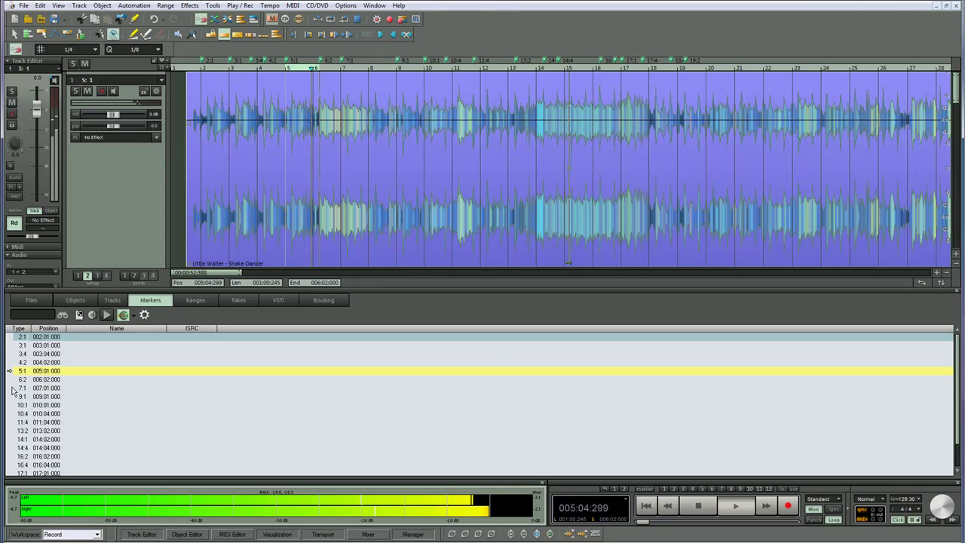
click(11, 388)
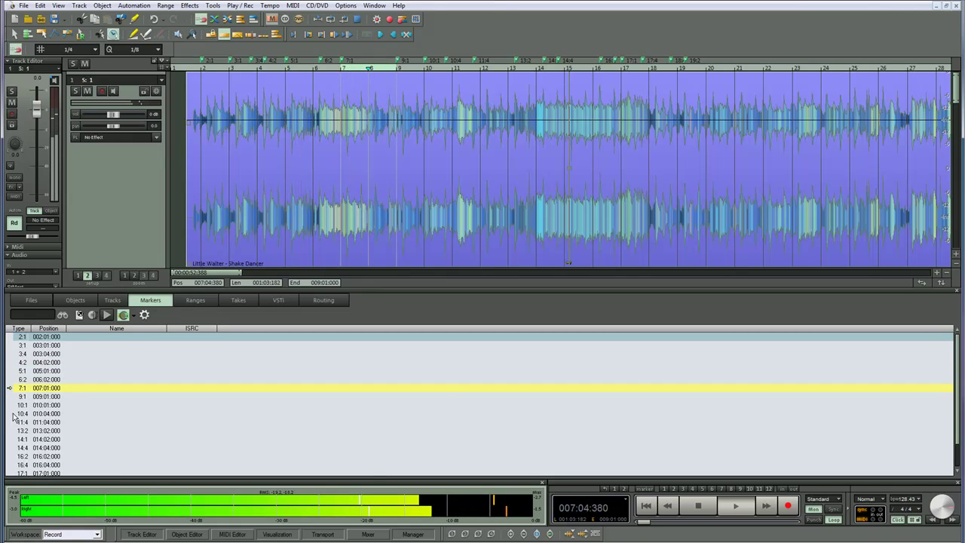
click(13, 414)
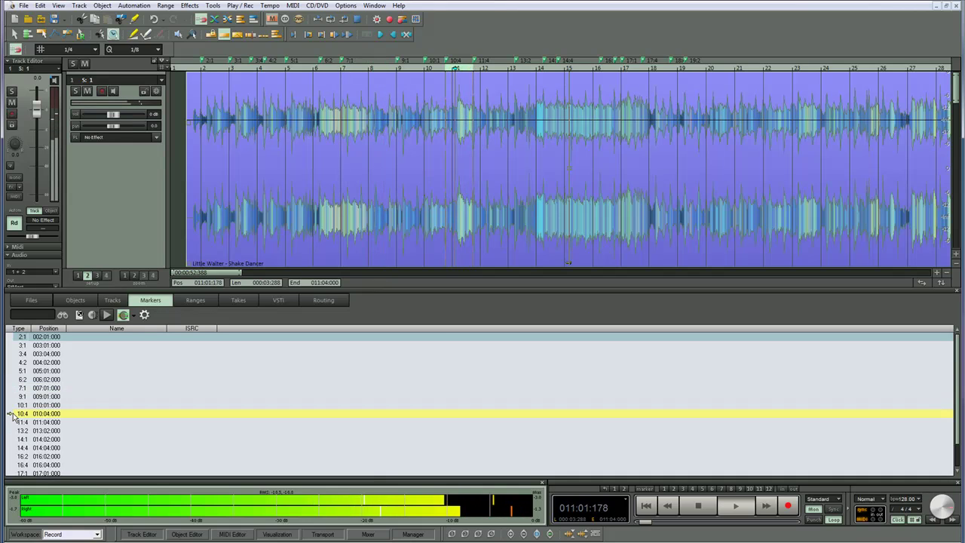
click(11, 430)
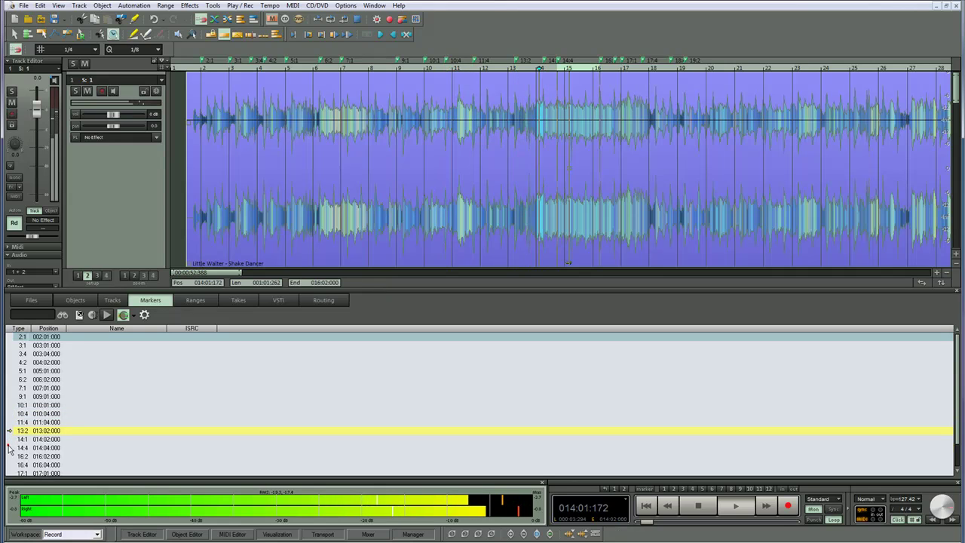
click(11, 447)
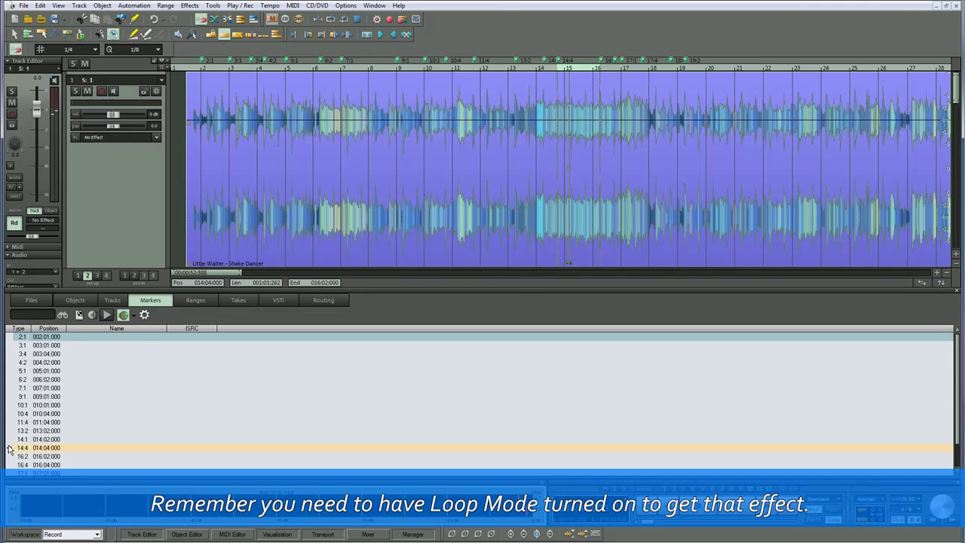
- Hide the Manager panel so the song waveform fills the arrangement
click(412, 534)
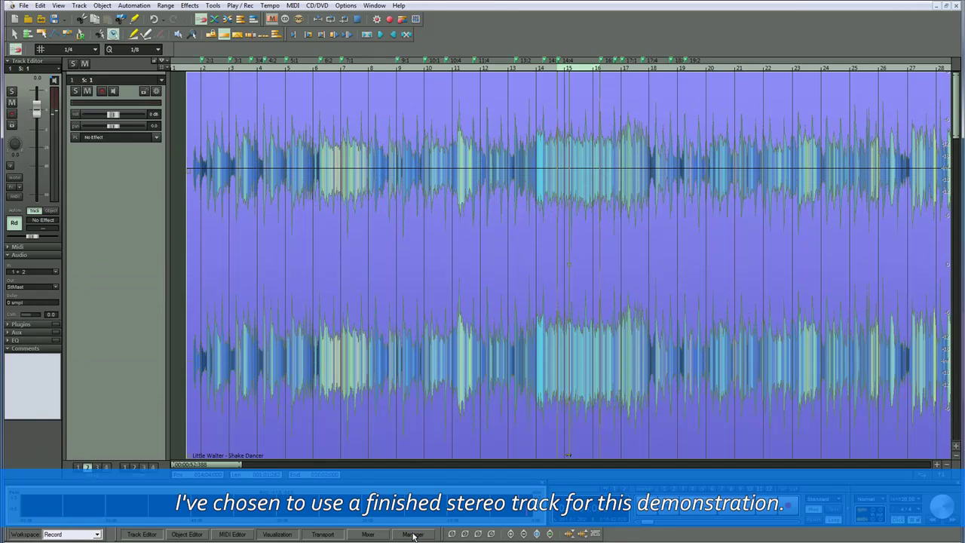